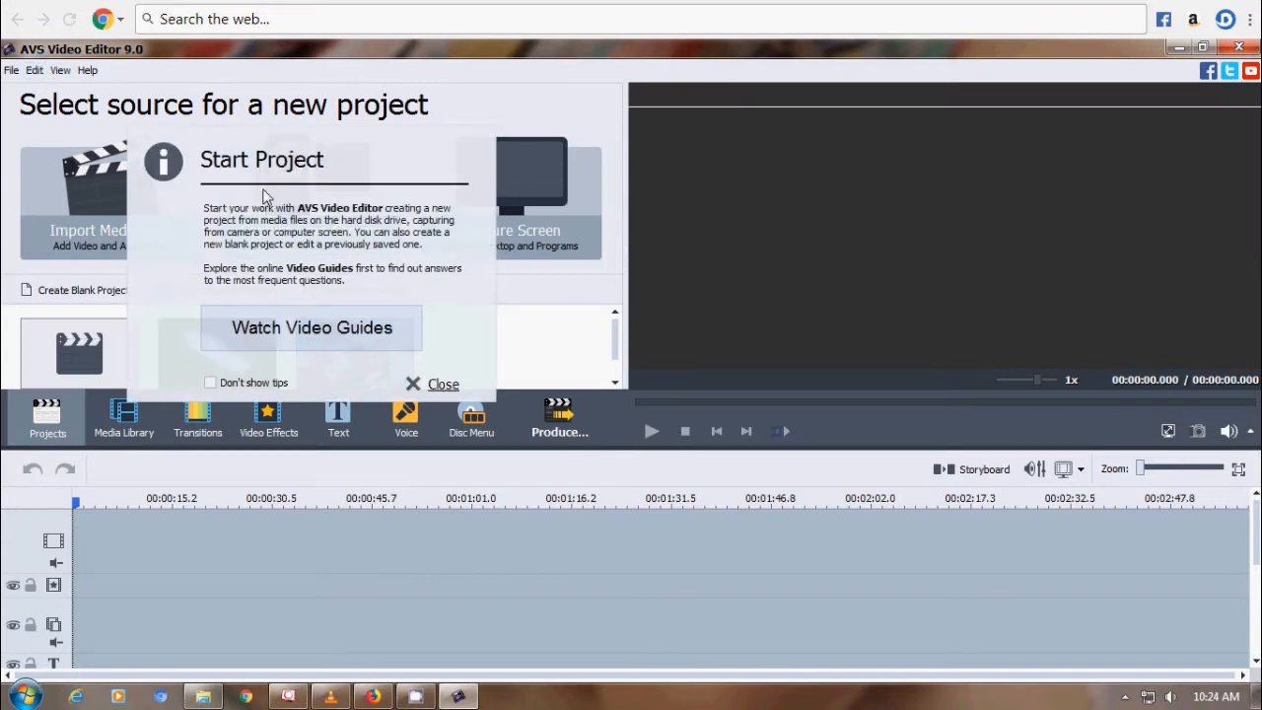
# Import Opening3.mp4 from the Video Opening & Closing folder, inside Proyek Youtube ASB on Local Disk (E:), as the first clip without matching its aspect ratio.
pyautogui.click(451, 384)
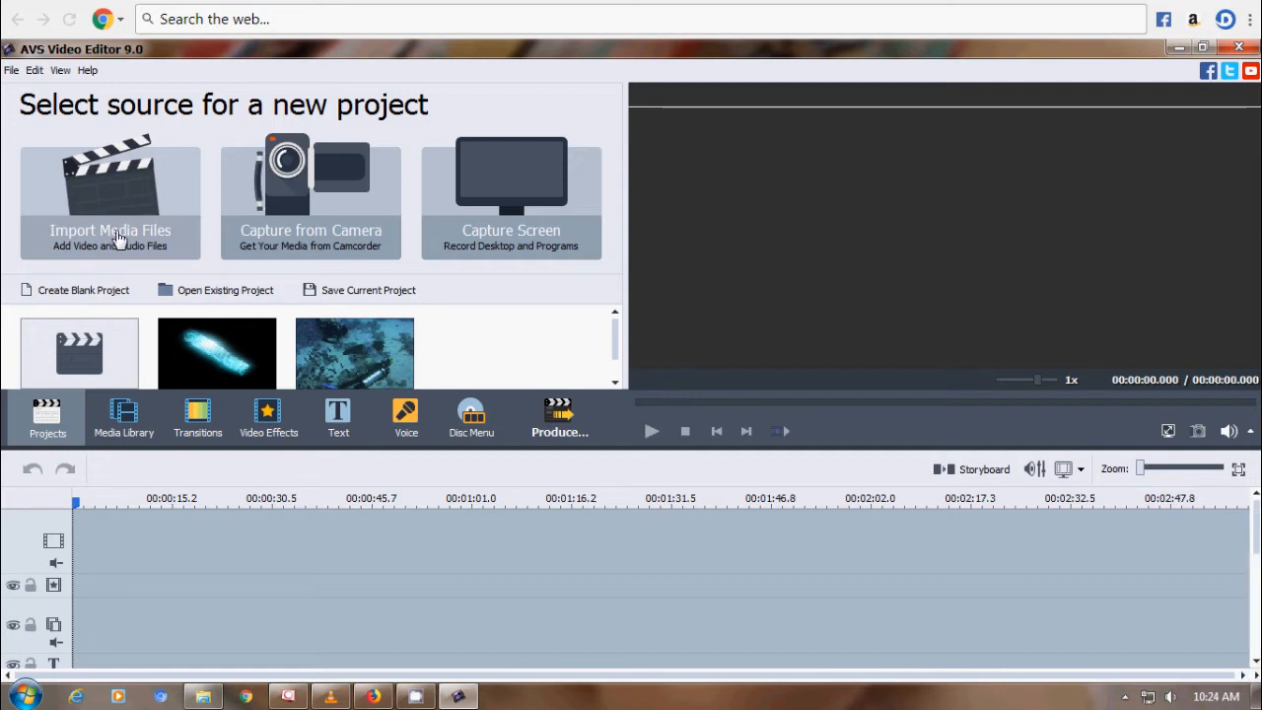
pyautogui.click(115, 236)
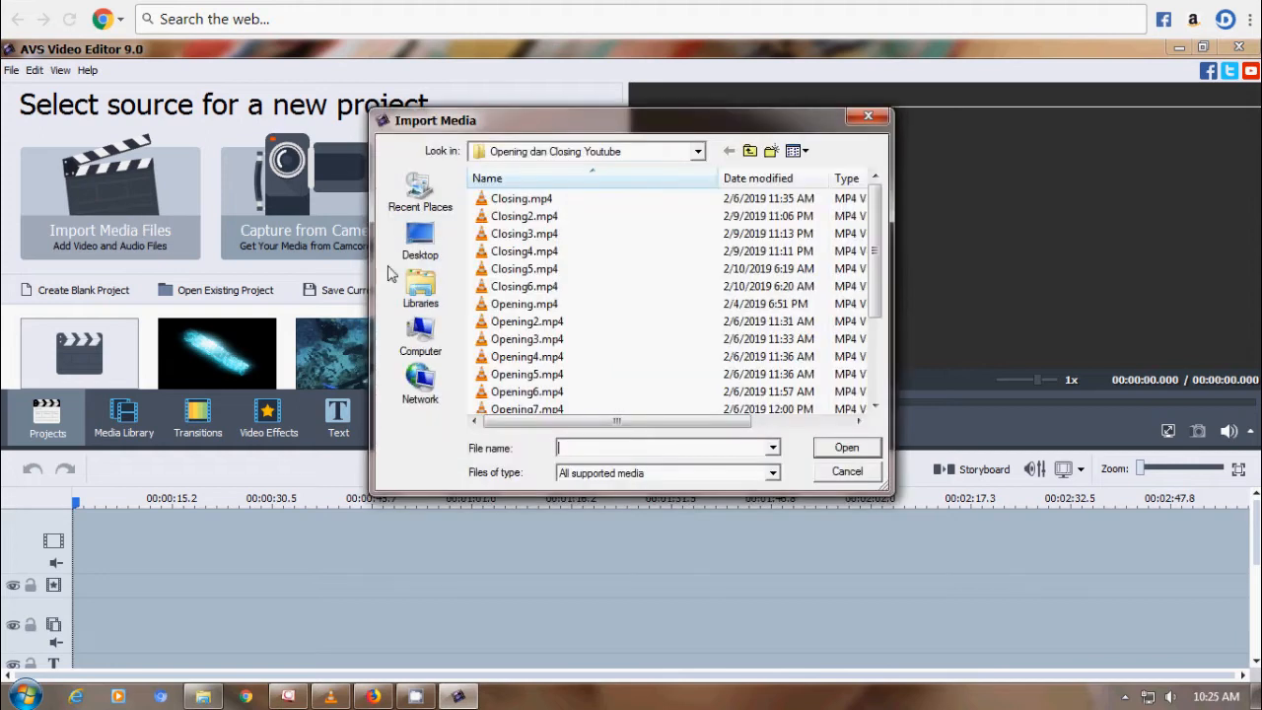
pyautogui.click(425, 345)
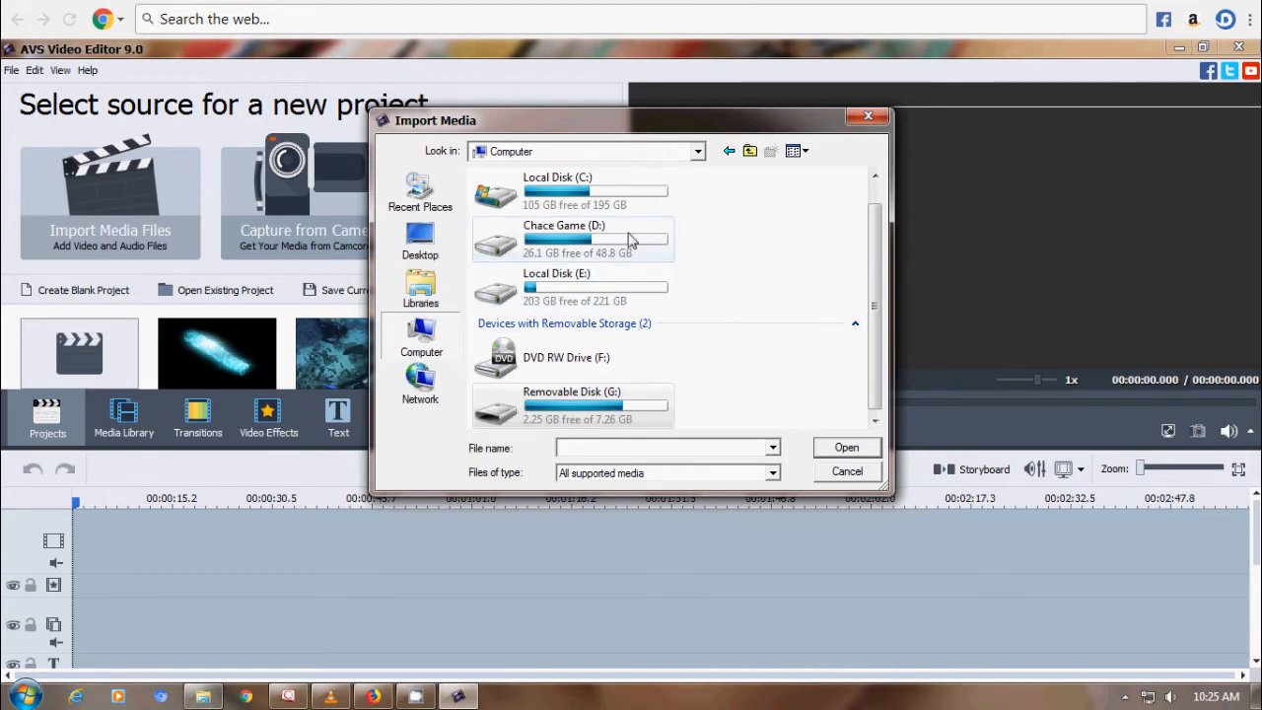
pyautogui.doubleClick(615, 295)
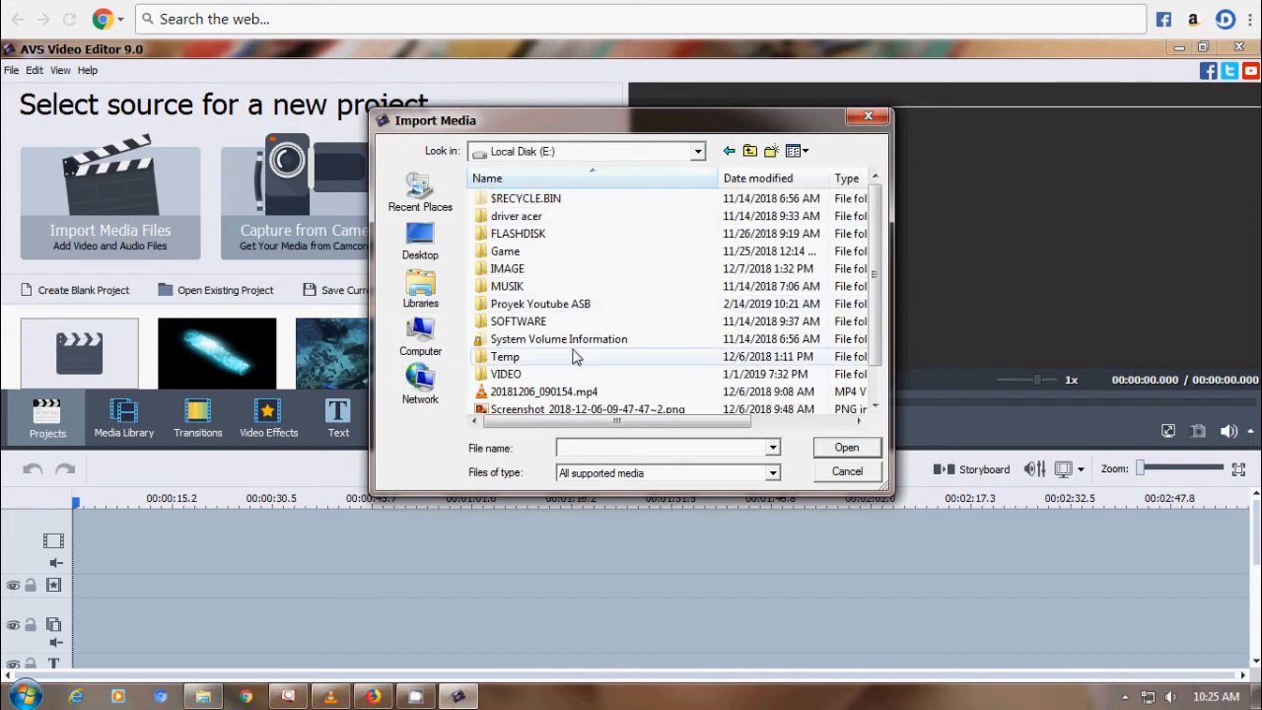
pyautogui.doubleClick(558, 307)
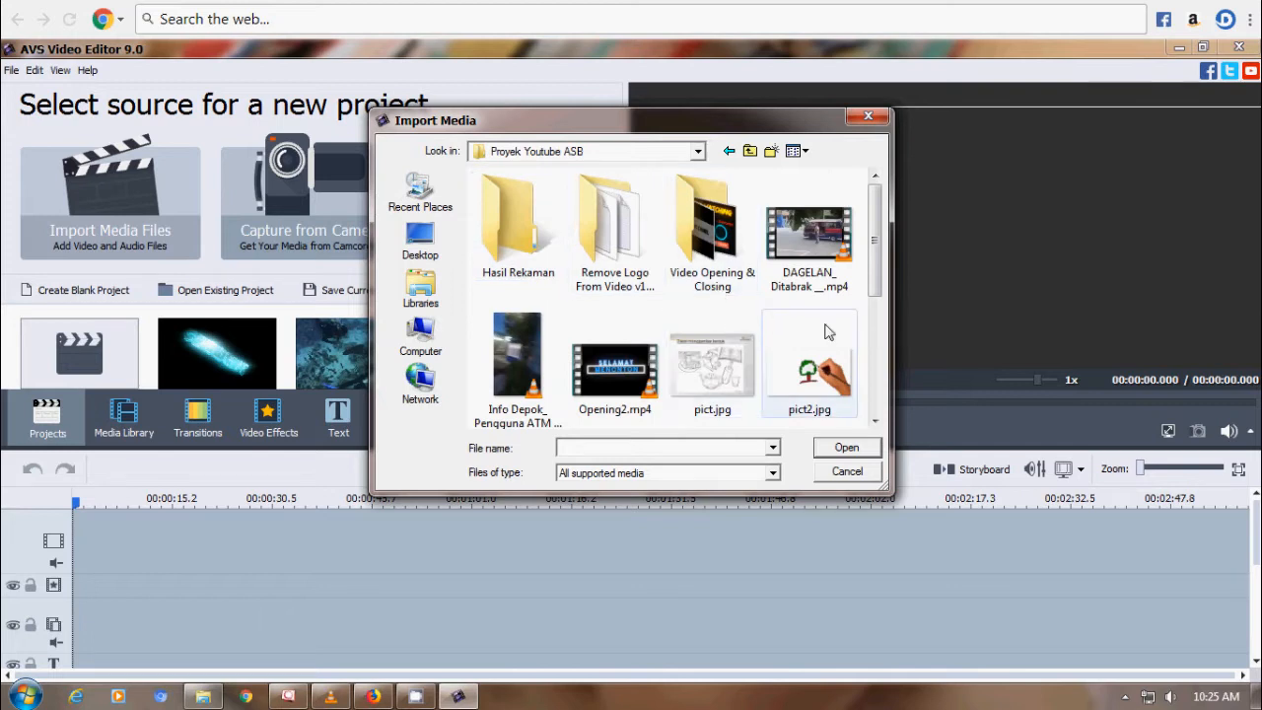
pyautogui.click(717, 259)
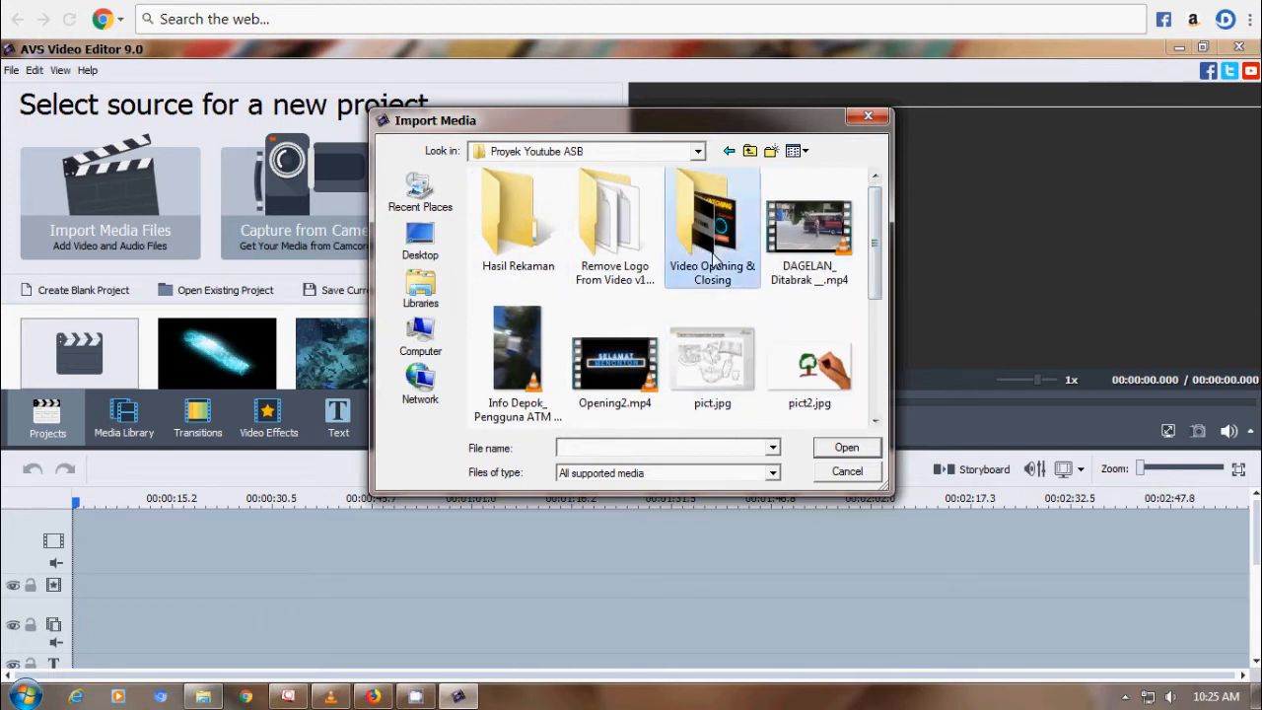
pyautogui.doubleClick(714, 254)
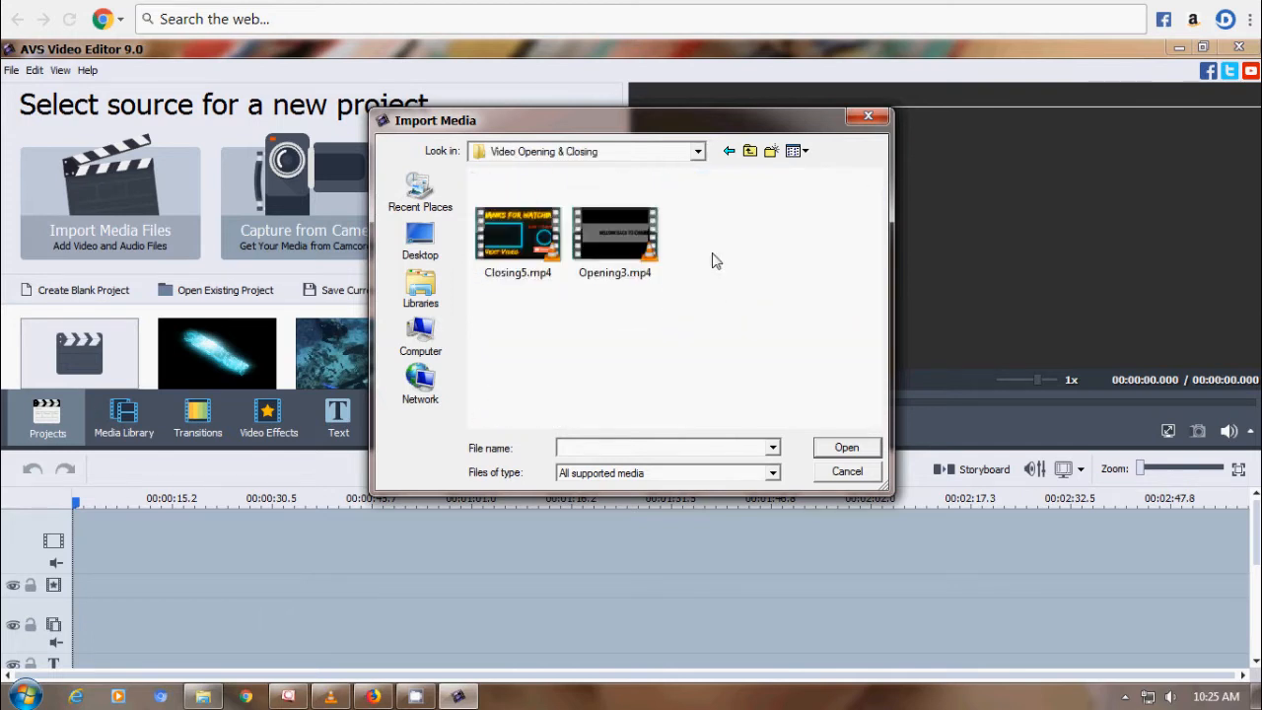
pyautogui.click(613, 272)
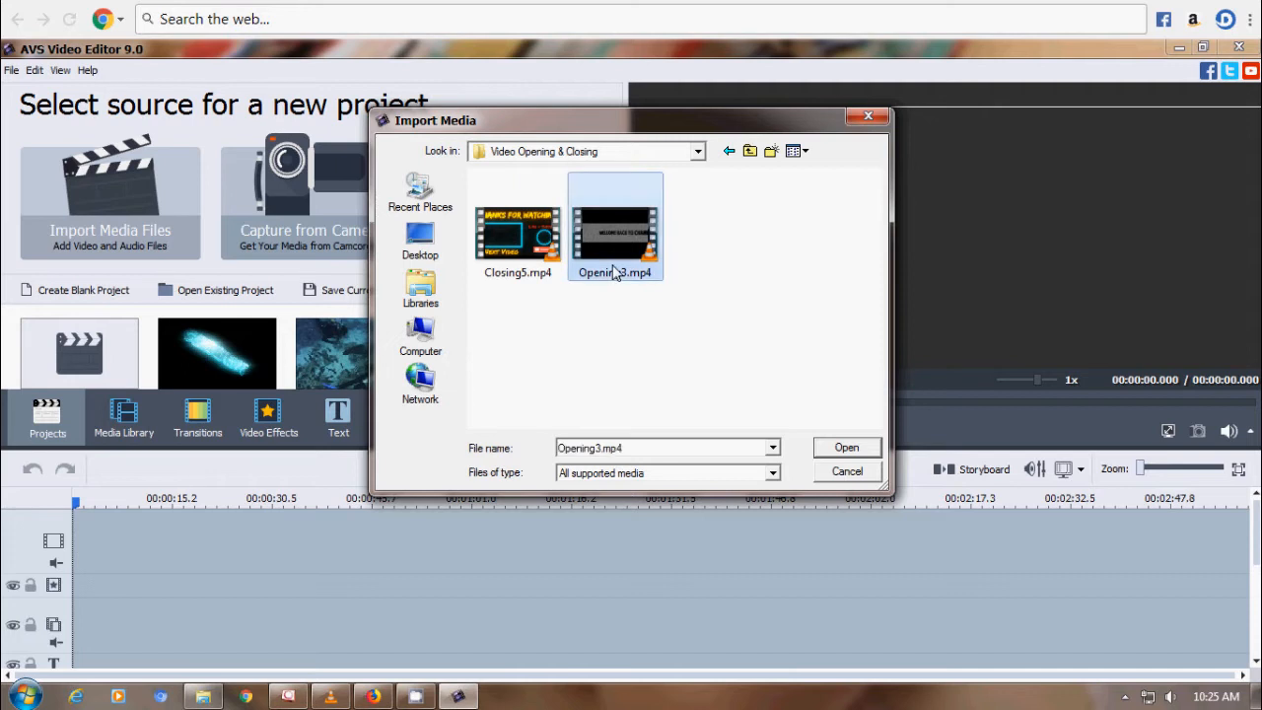
pyautogui.click(856, 450)
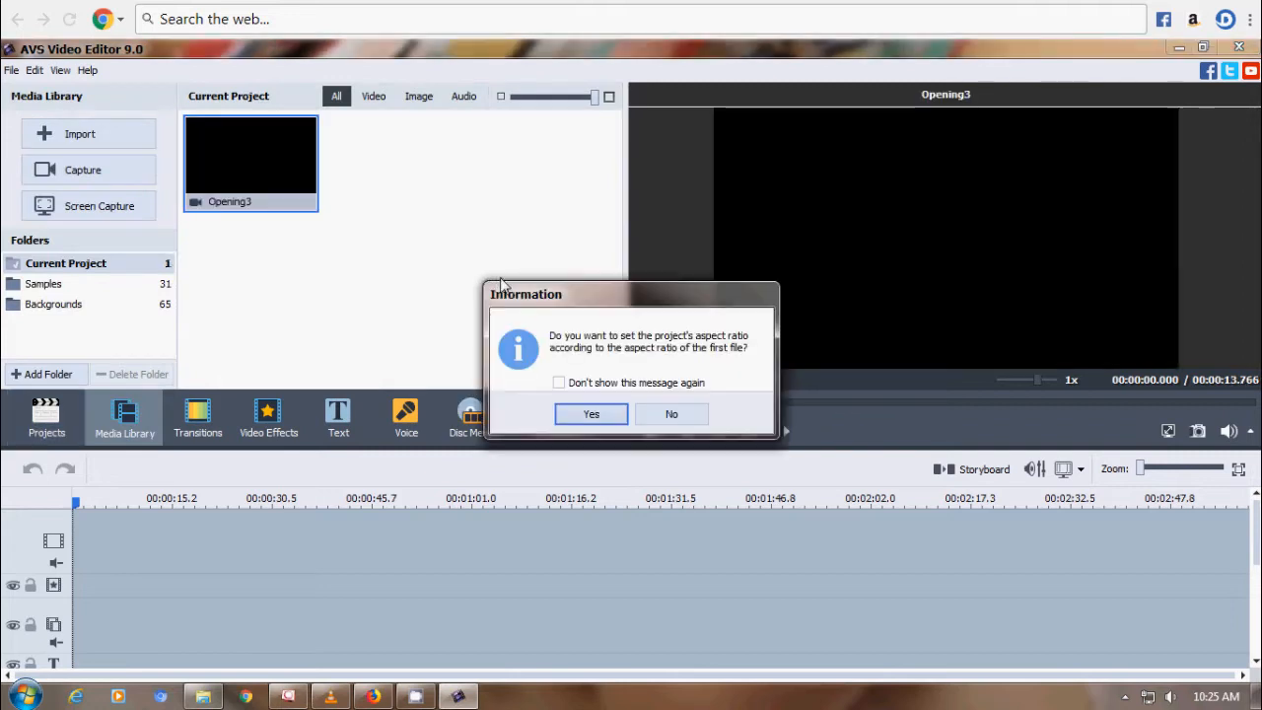
pyautogui.click(650, 412)
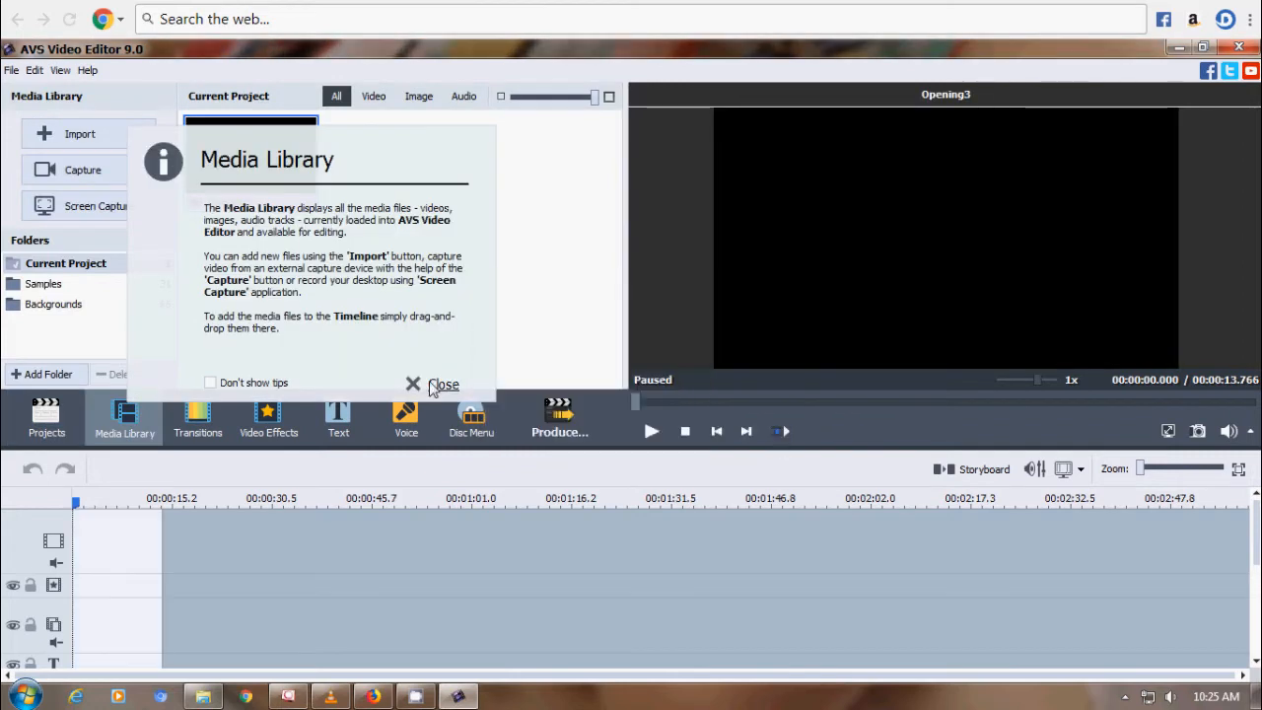
pyautogui.click(422, 382)
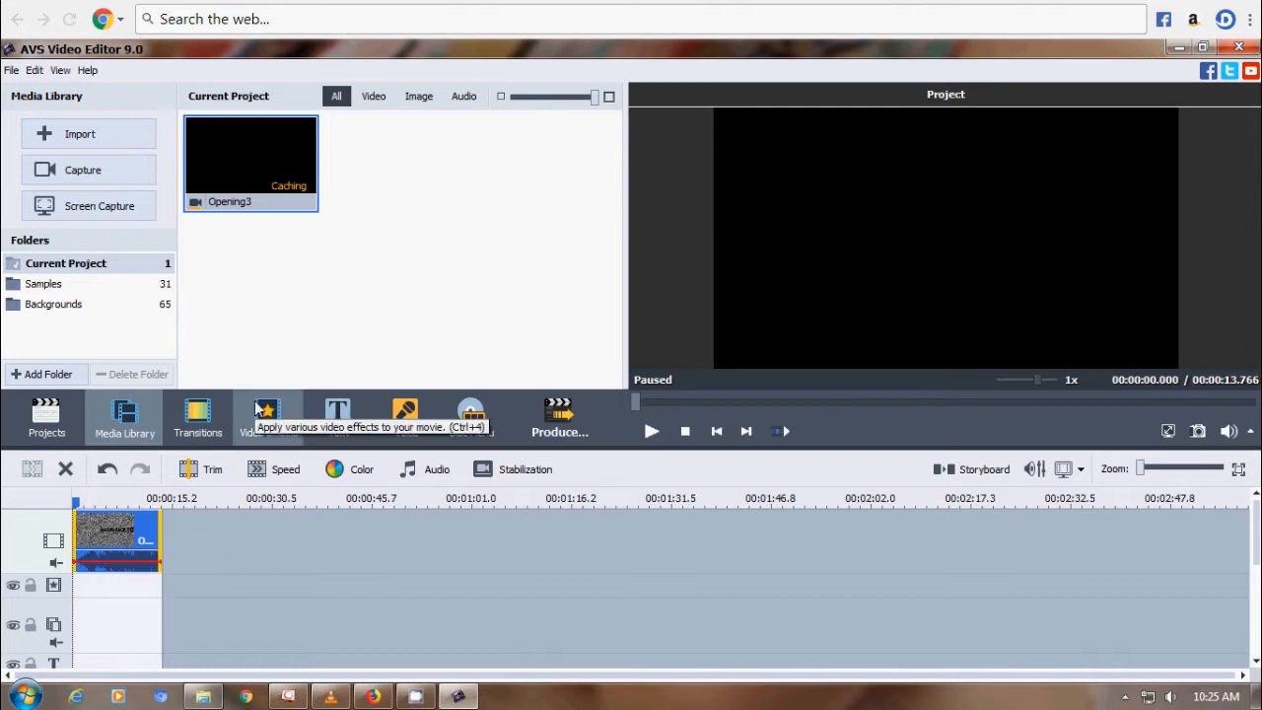
# Import Tips dan Trick Menggambar.mp4 from Local Disk (E:) and place it on the video track directly after Opening3.
pyautogui.click(106, 138)
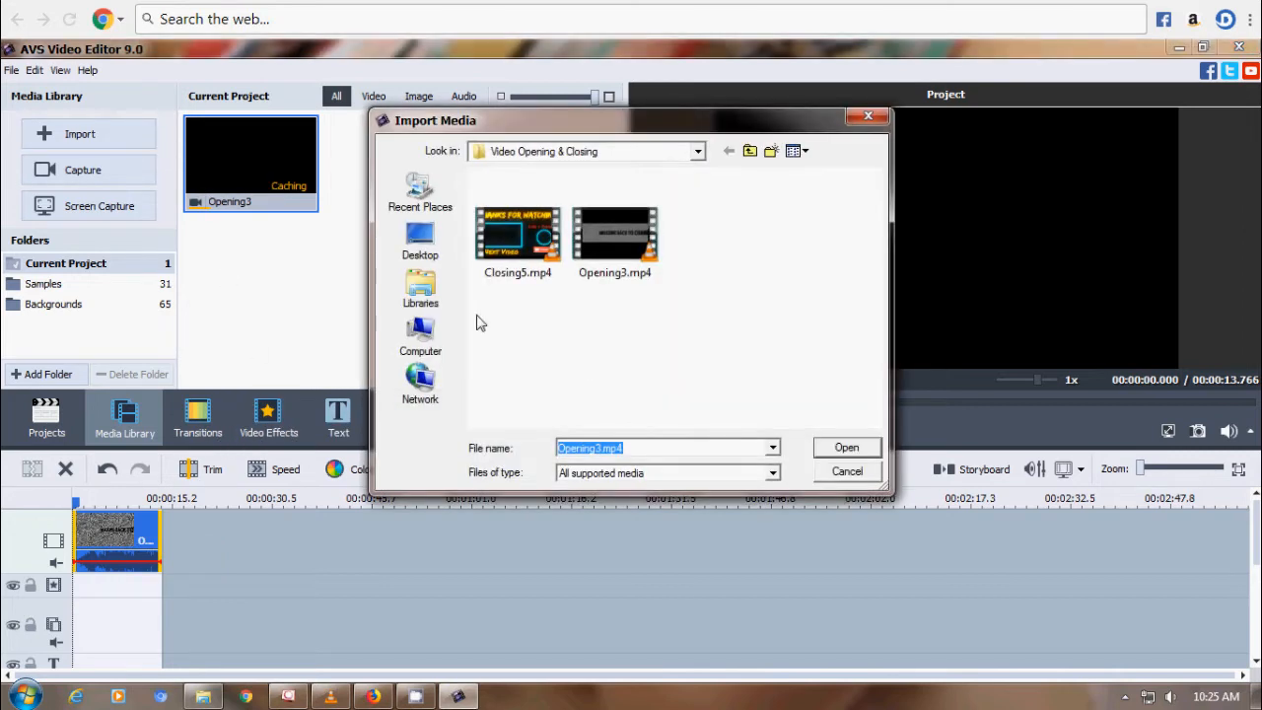
pyautogui.click(421, 335)
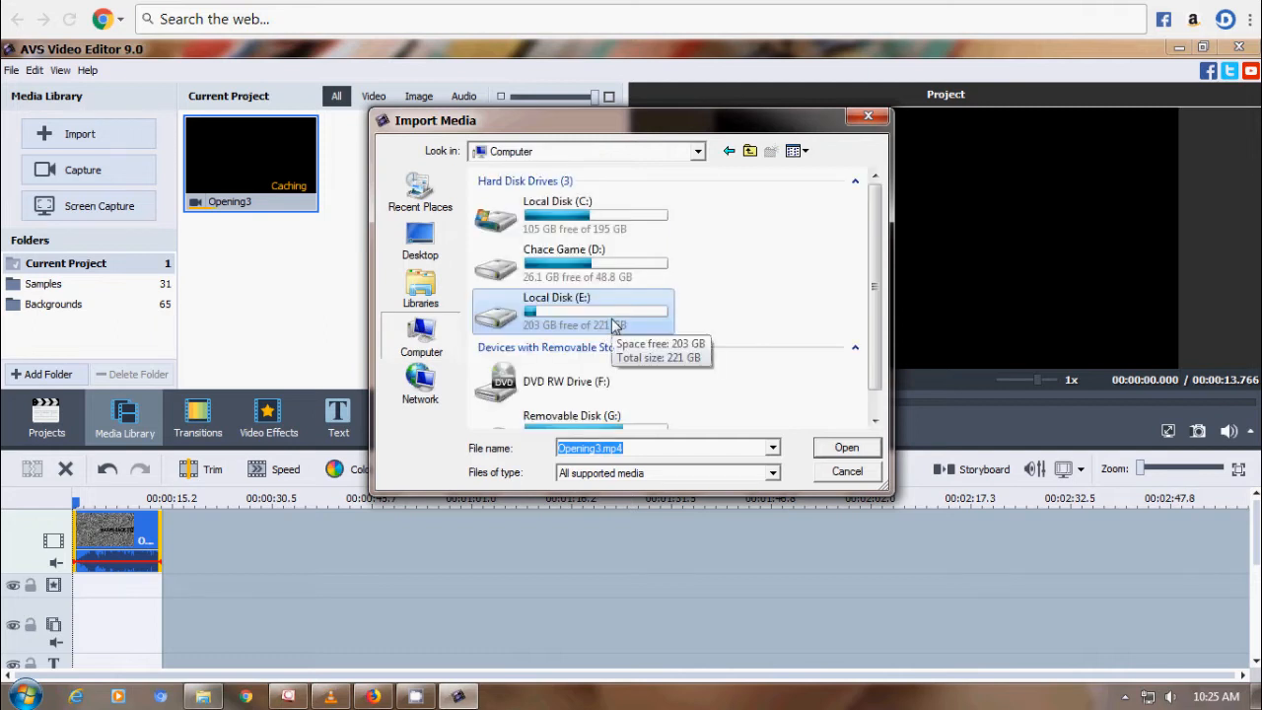
pyautogui.doubleClick(611, 327)
pyautogui.scroll(-1, 582, 380)
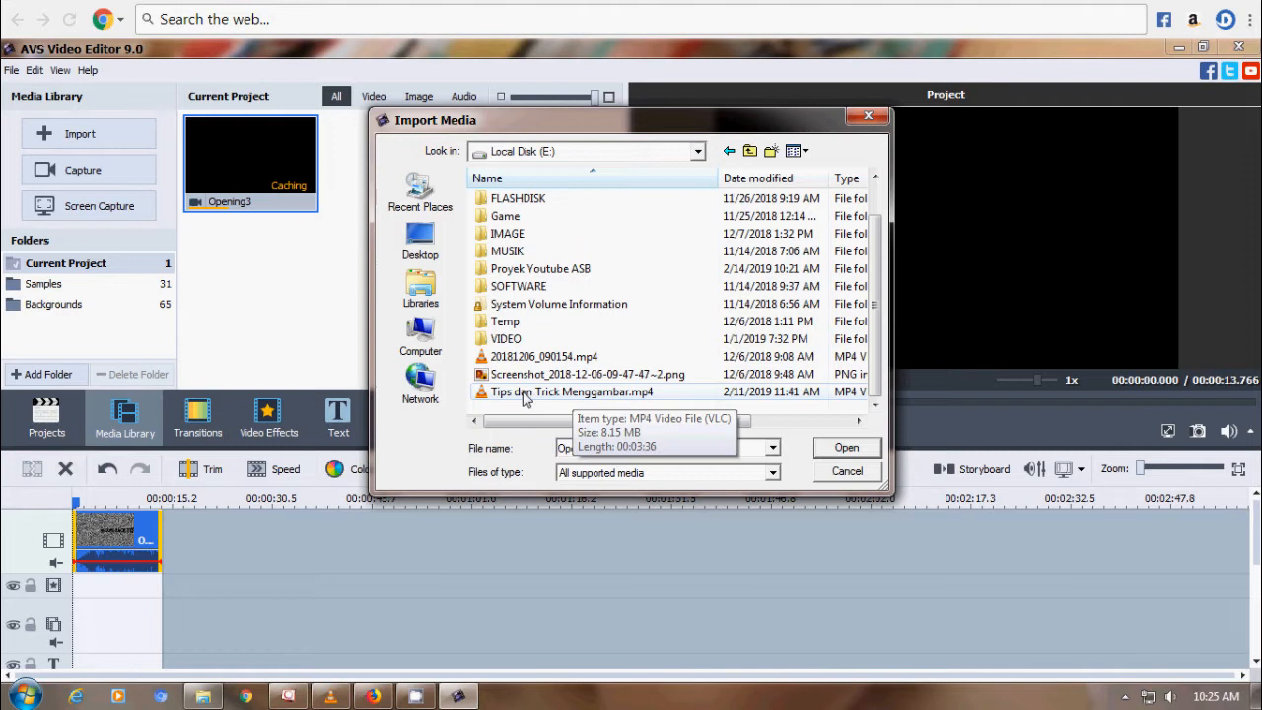
pyautogui.click(582, 394)
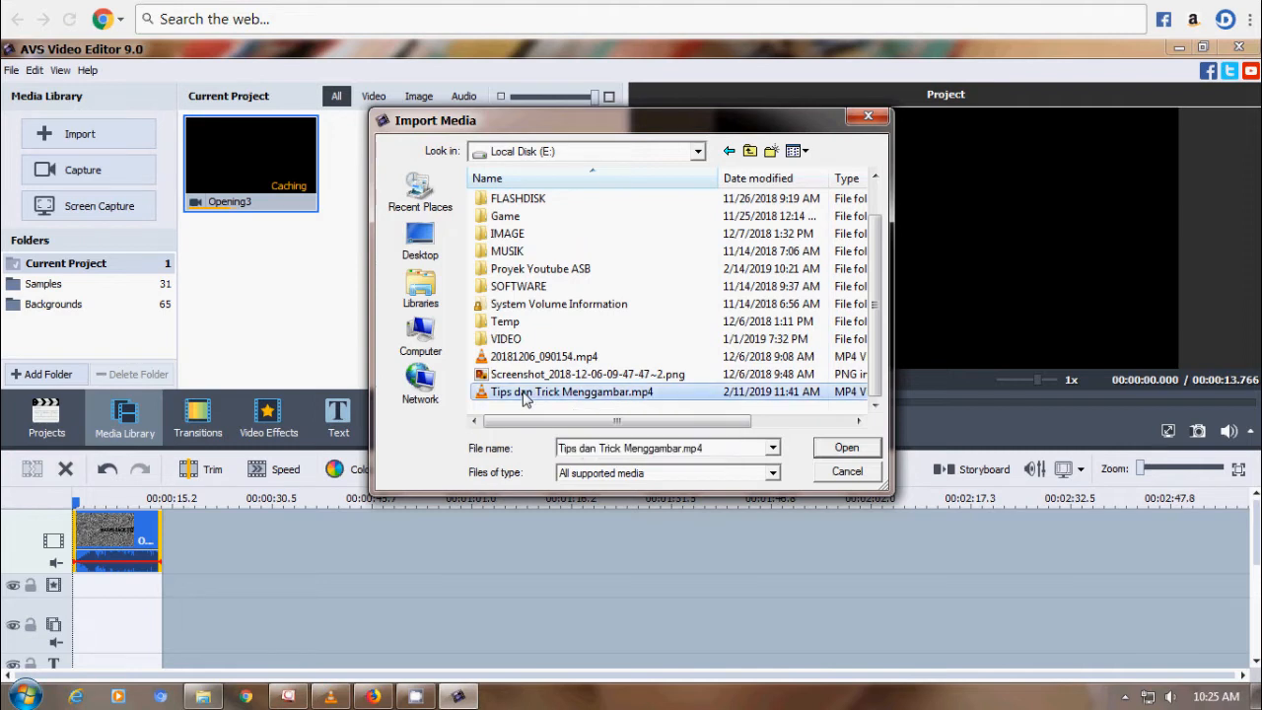
pyautogui.click(847, 448)
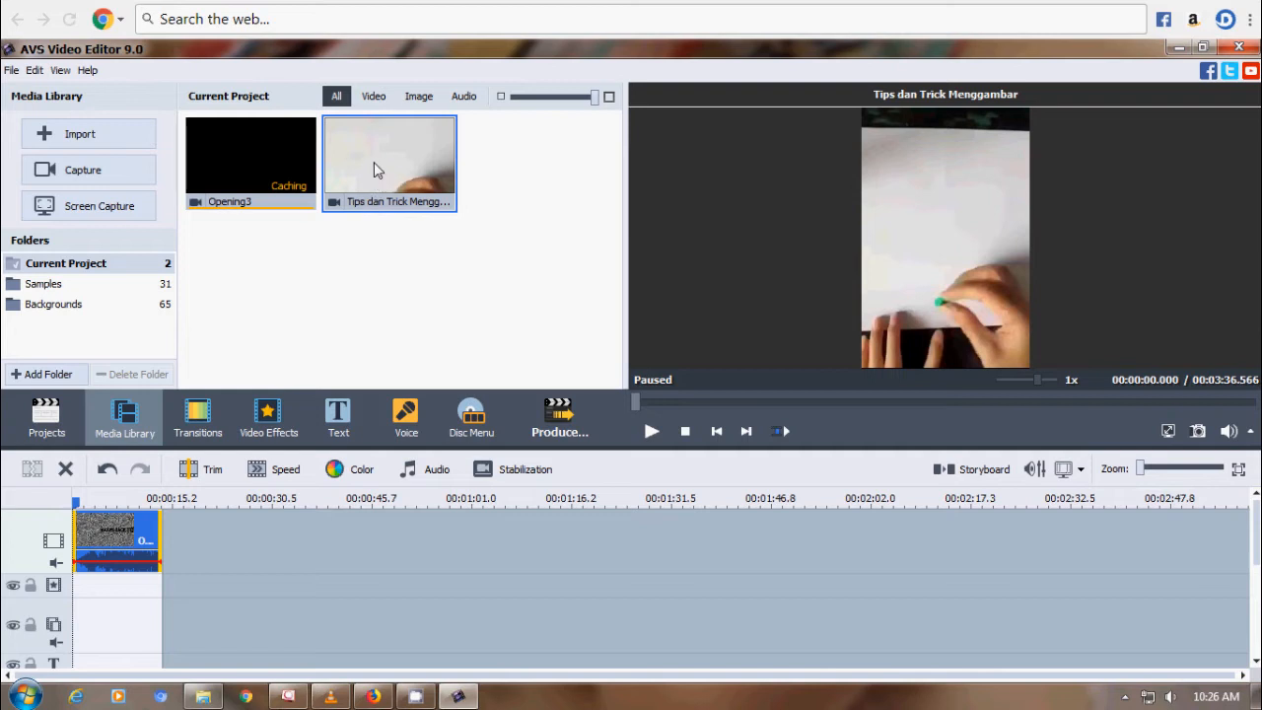
pyautogui.moveTo(374, 170); pyautogui.dragTo(226, 543)
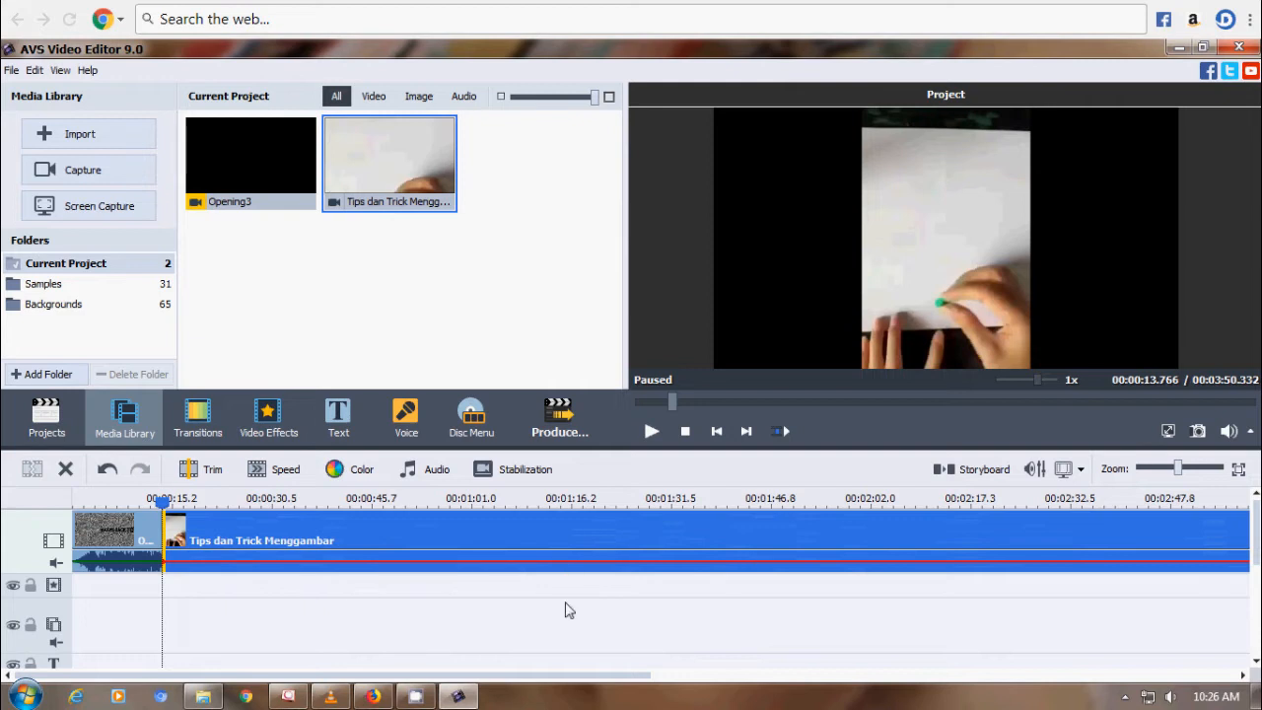
pyautogui.click(279, 601)
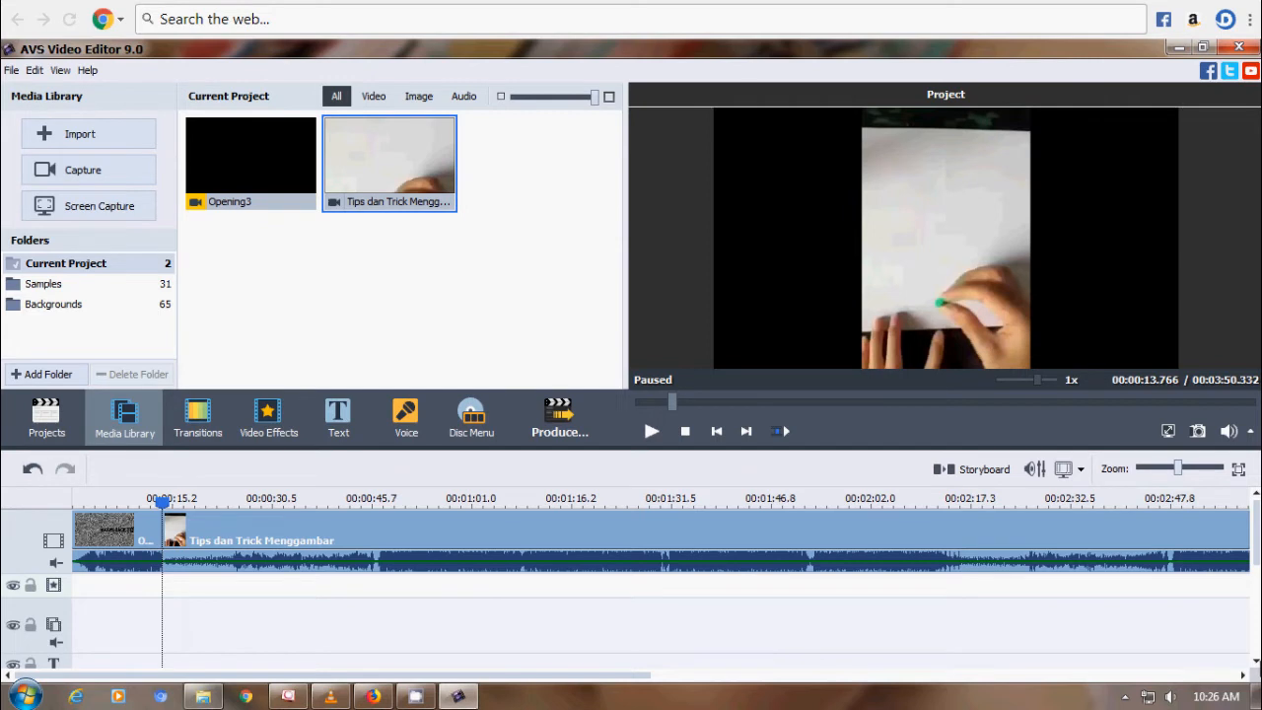
# Look through the timeline's video, effects, overlay, text, audio and voice tracks.
pyautogui.click(1256, 662)
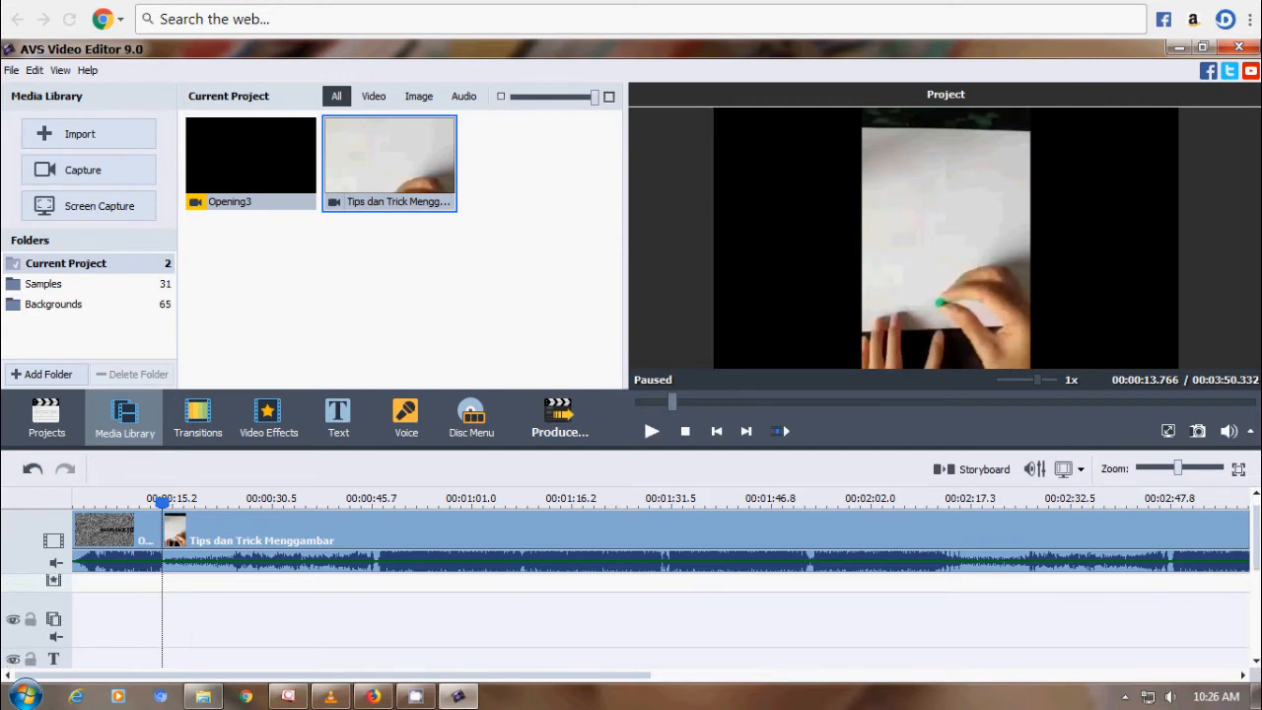
pyautogui.click(1257, 495)
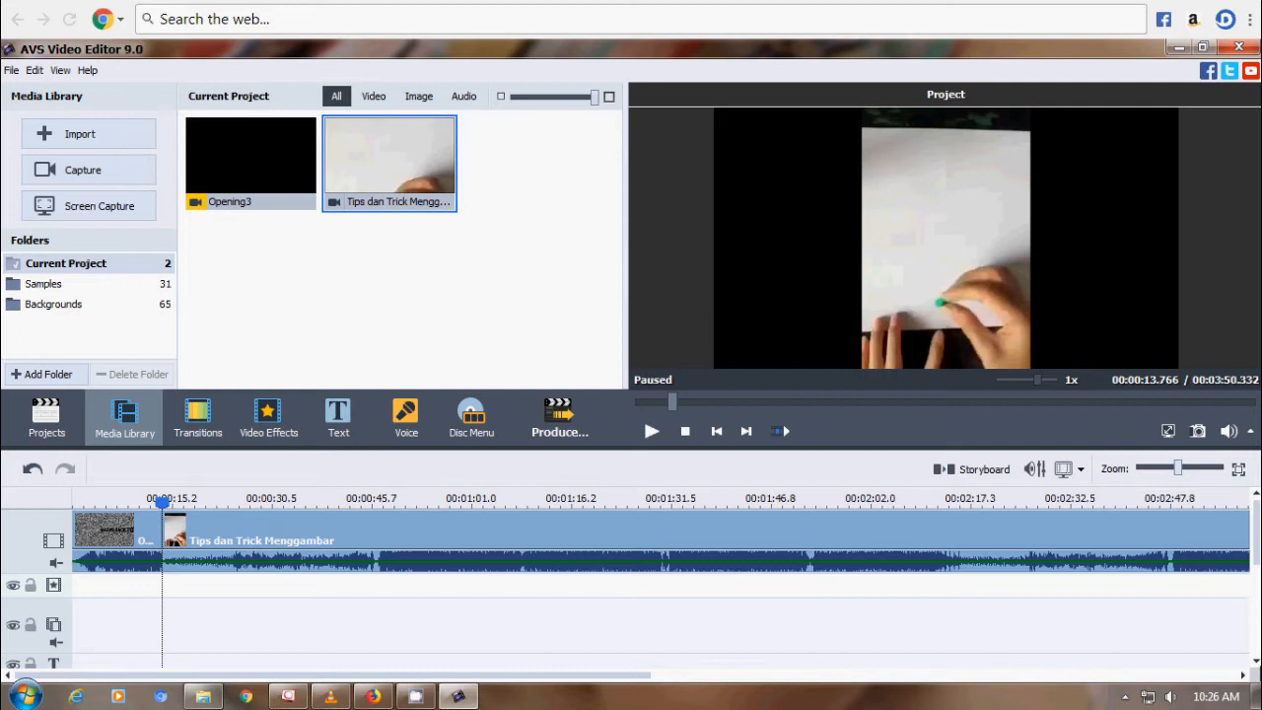
pyautogui.moveTo(1256, 532); pyautogui.dragTo(1256, 608)
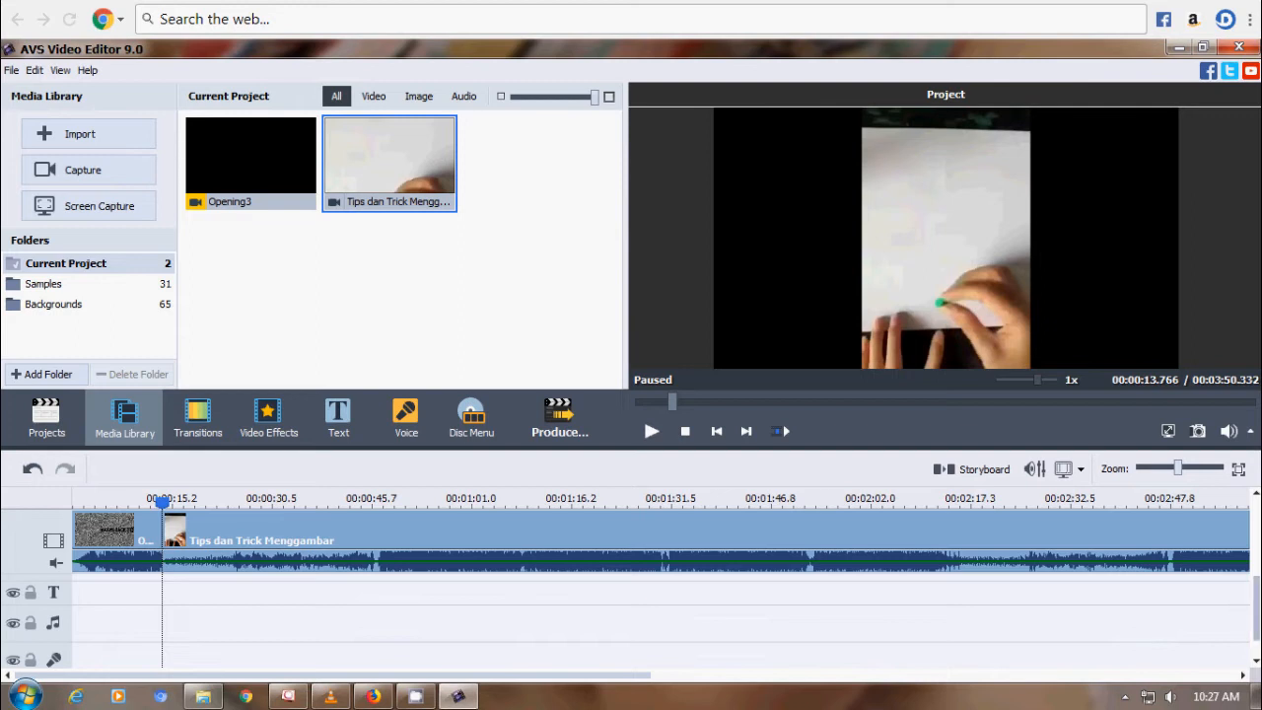
pyautogui.moveTo(1257, 597); pyautogui.dragTo(1259, 520)
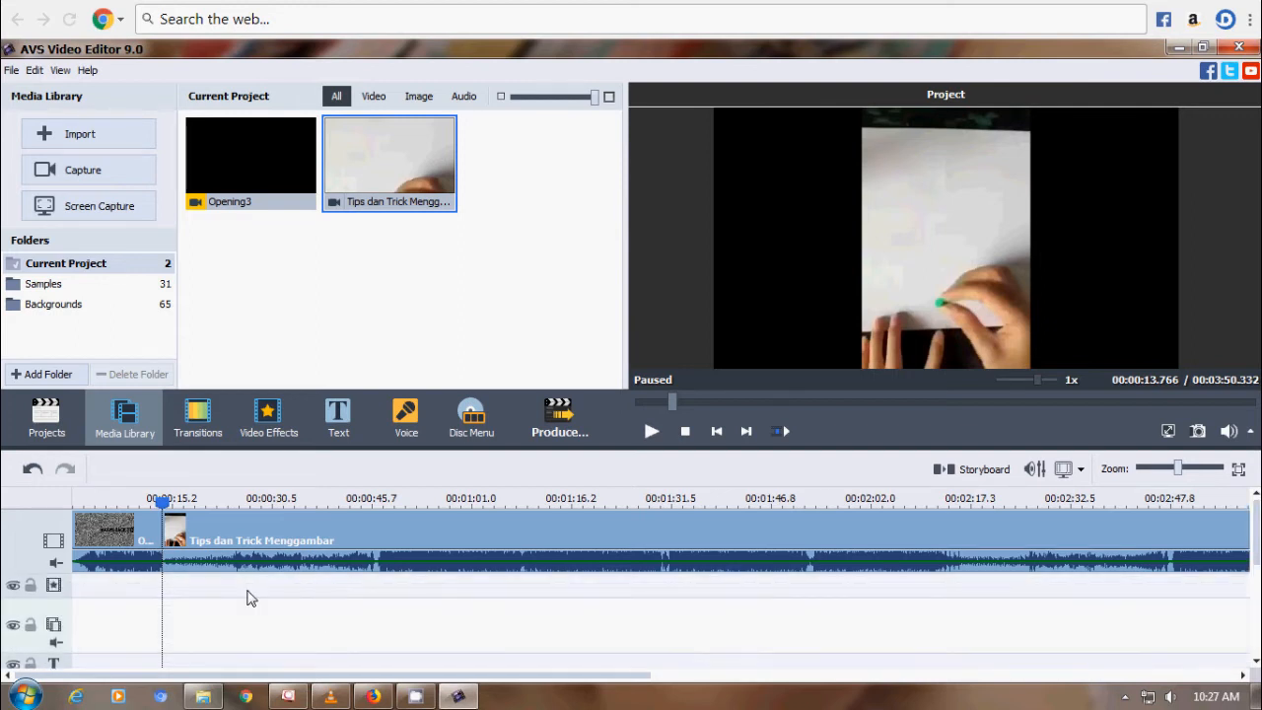
pyautogui.click(116, 558)
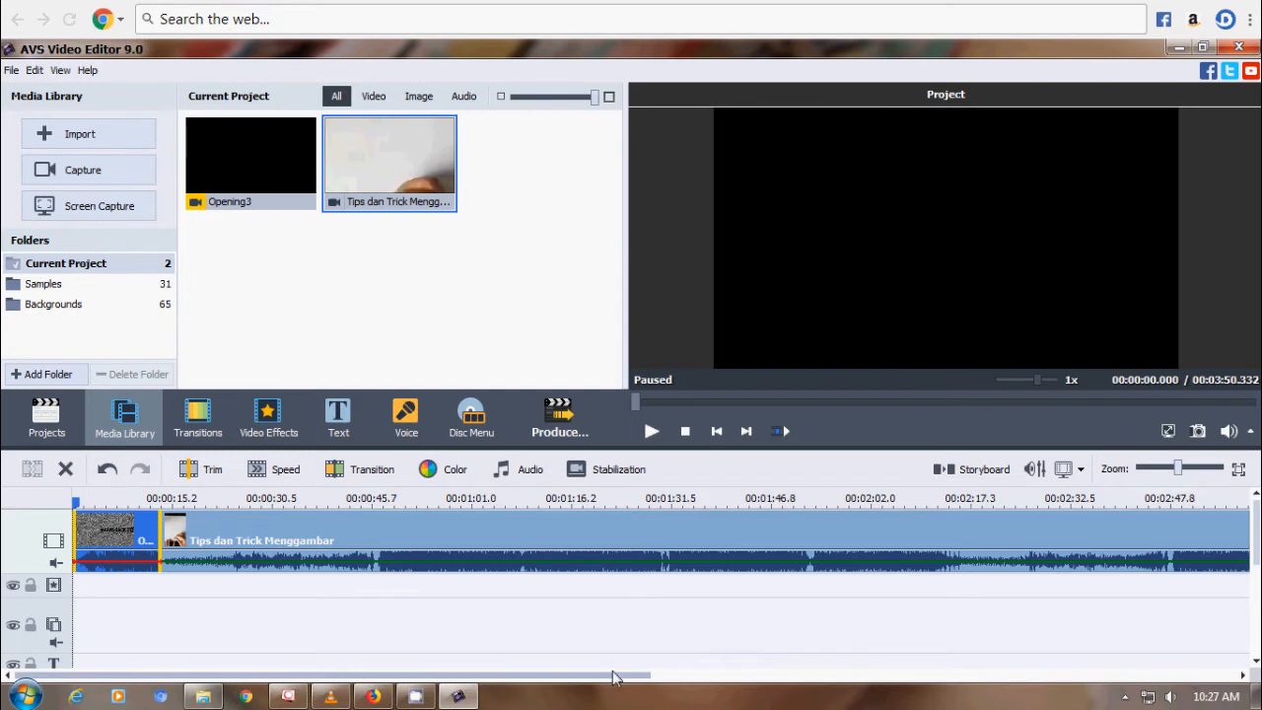
# Import Closing5.mp4 from the Video Opening & Closing folder and place it on the video track after Tips dan Trick Menggambar.
pyautogui.moveTo(614, 677); pyautogui.dragTo(927, 677)
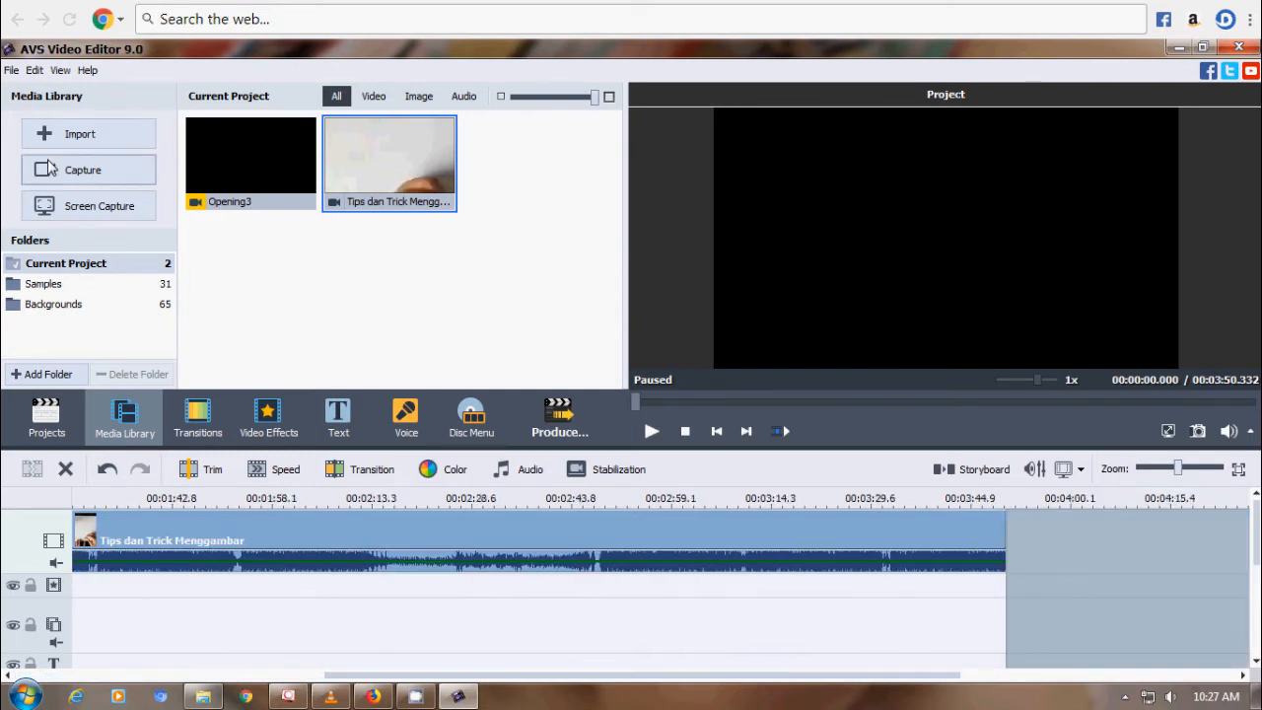
pyautogui.click(69, 138)
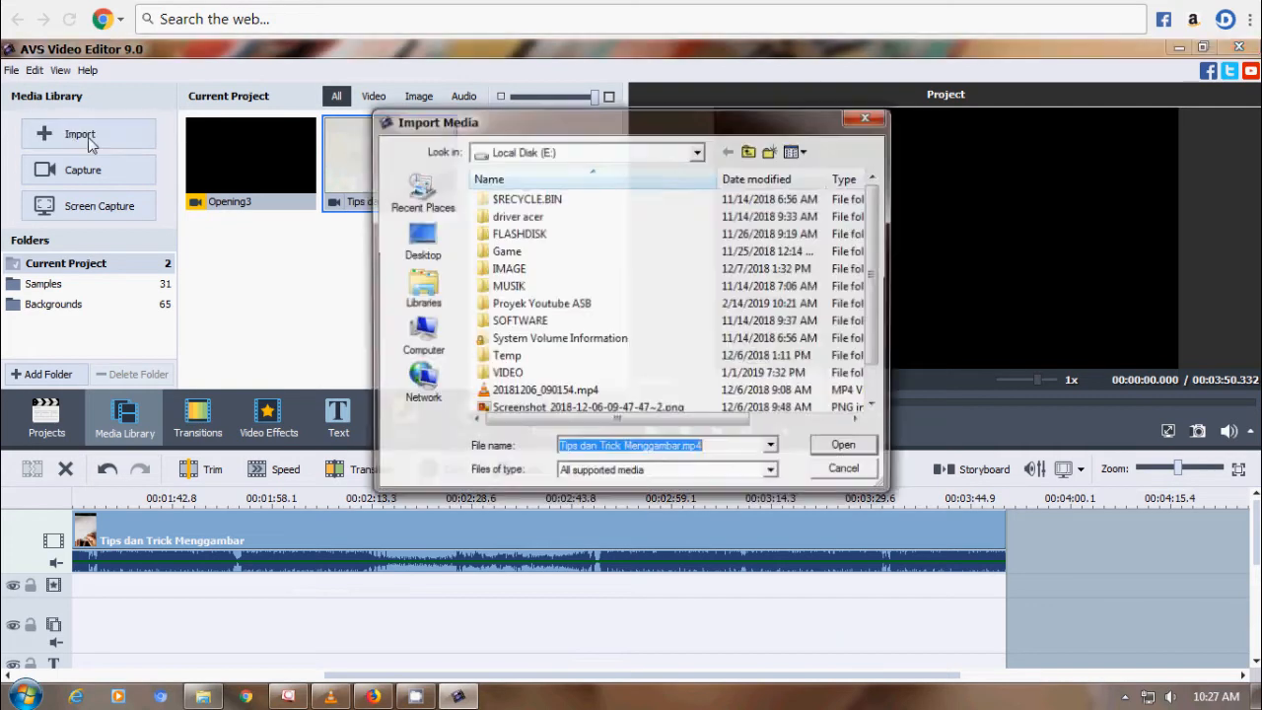
pyautogui.click(420, 335)
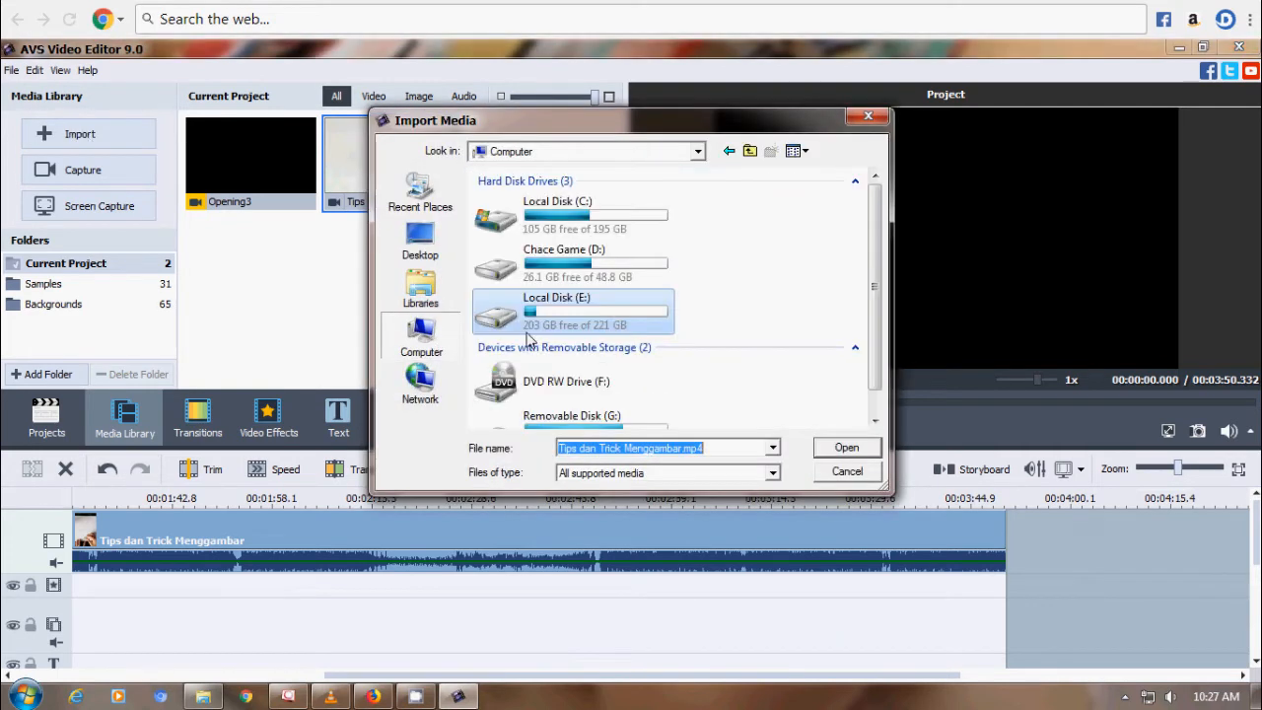
pyautogui.doubleClick(611, 312)
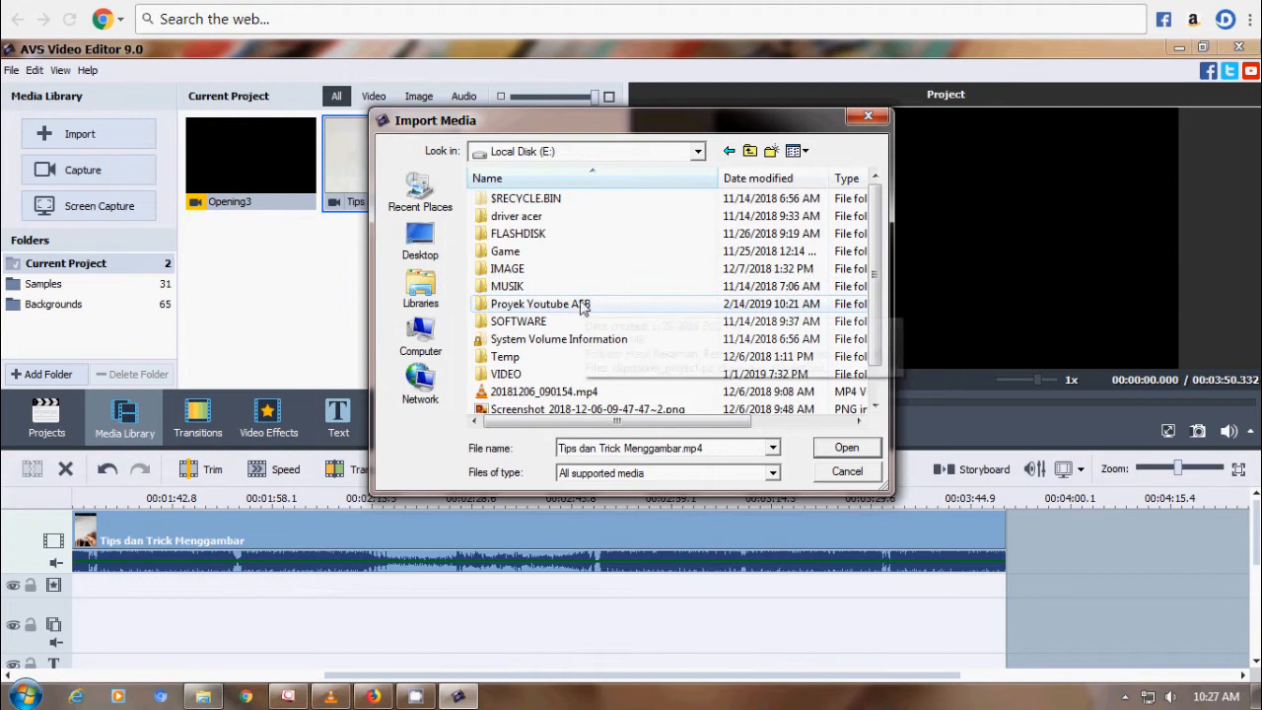
pyautogui.doubleClick(583, 306)
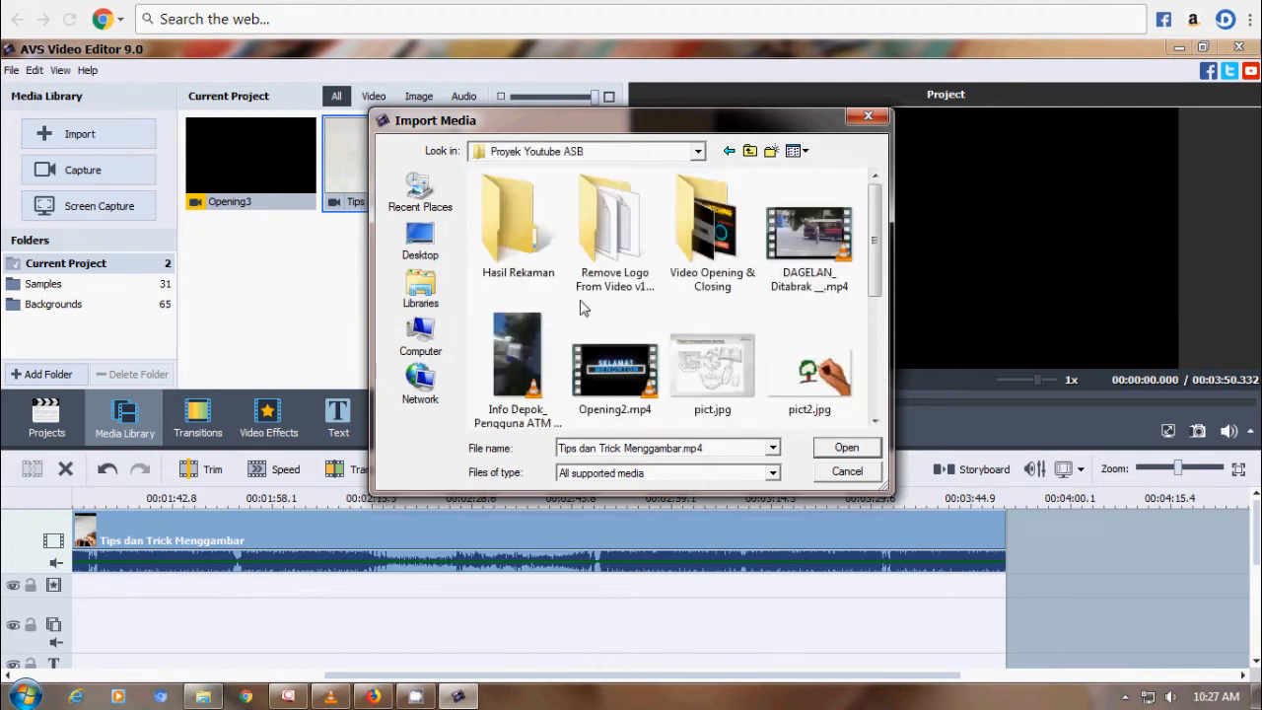
pyautogui.doubleClick(726, 272)
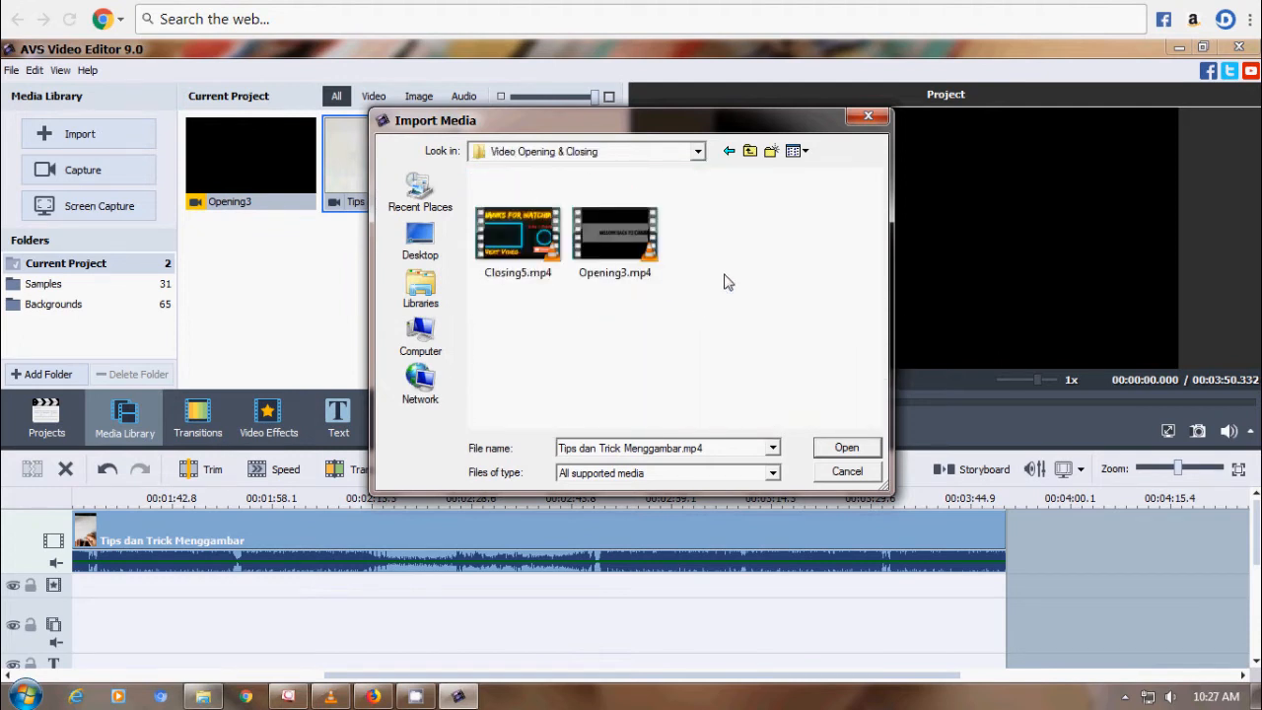
pyautogui.click(498, 276)
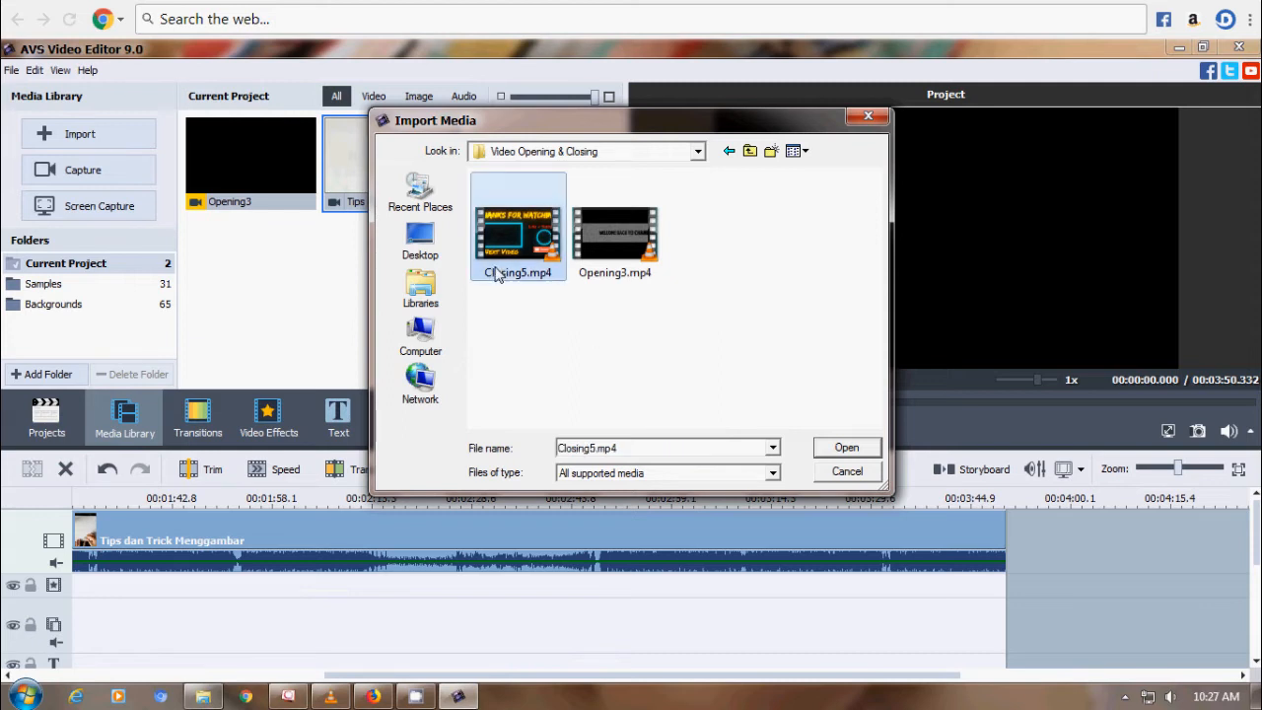
pyautogui.click(840, 447)
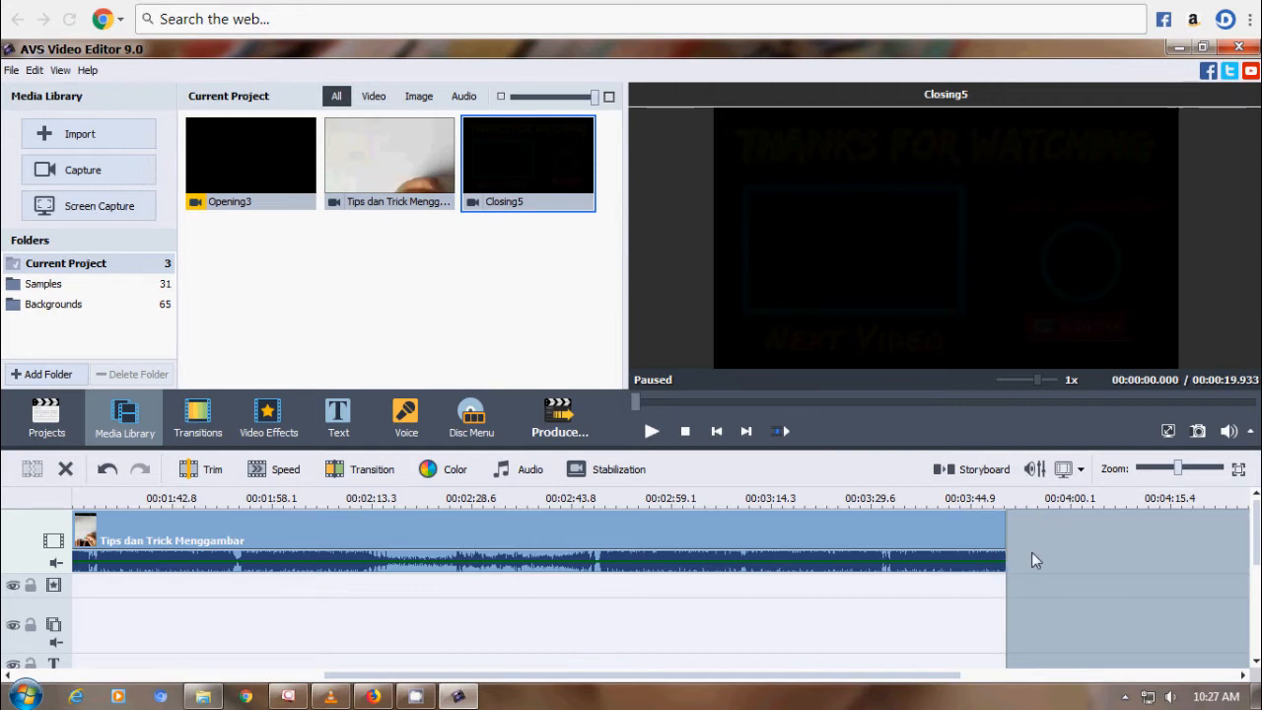
pyautogui.moveTo(496, 173); pyautogui.dragTo(1034, 523)
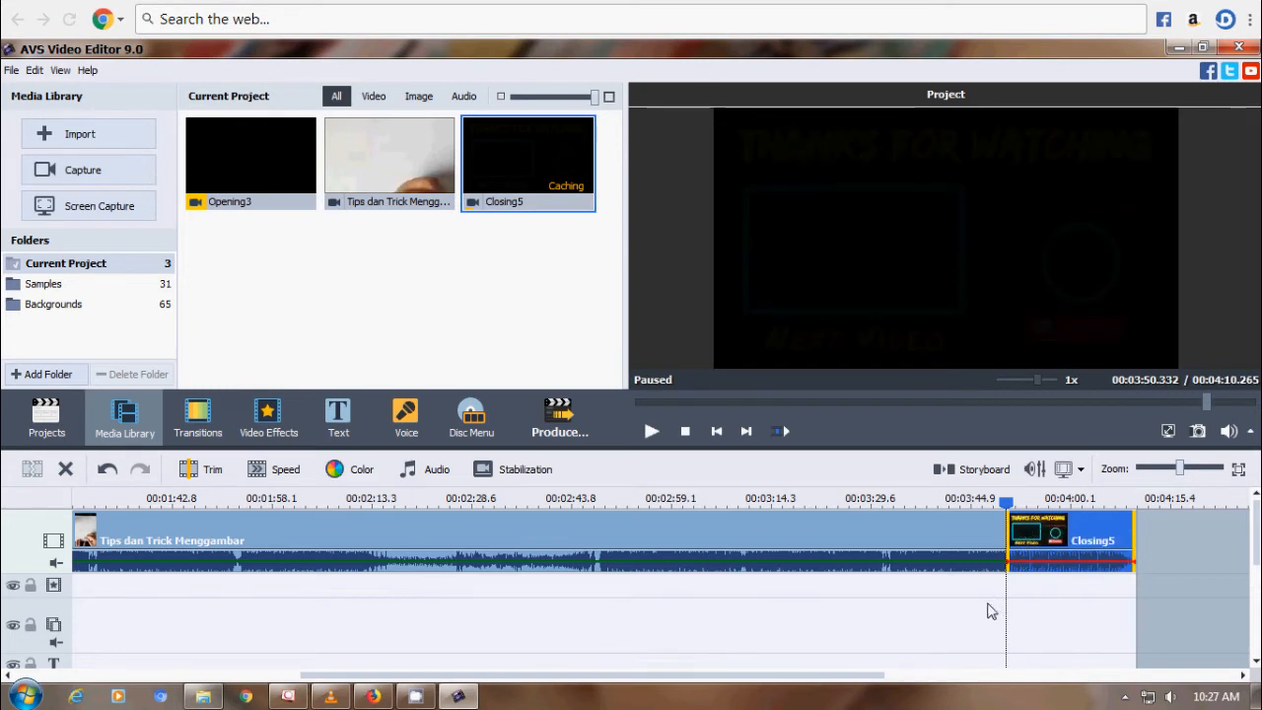
pyautogui.click(989, 610)
# Play the assembled project in the preview from the start of the Opening3 clip.
pyautogui.moveTo(623, 665); pyautogui.dragTo(362, 666)
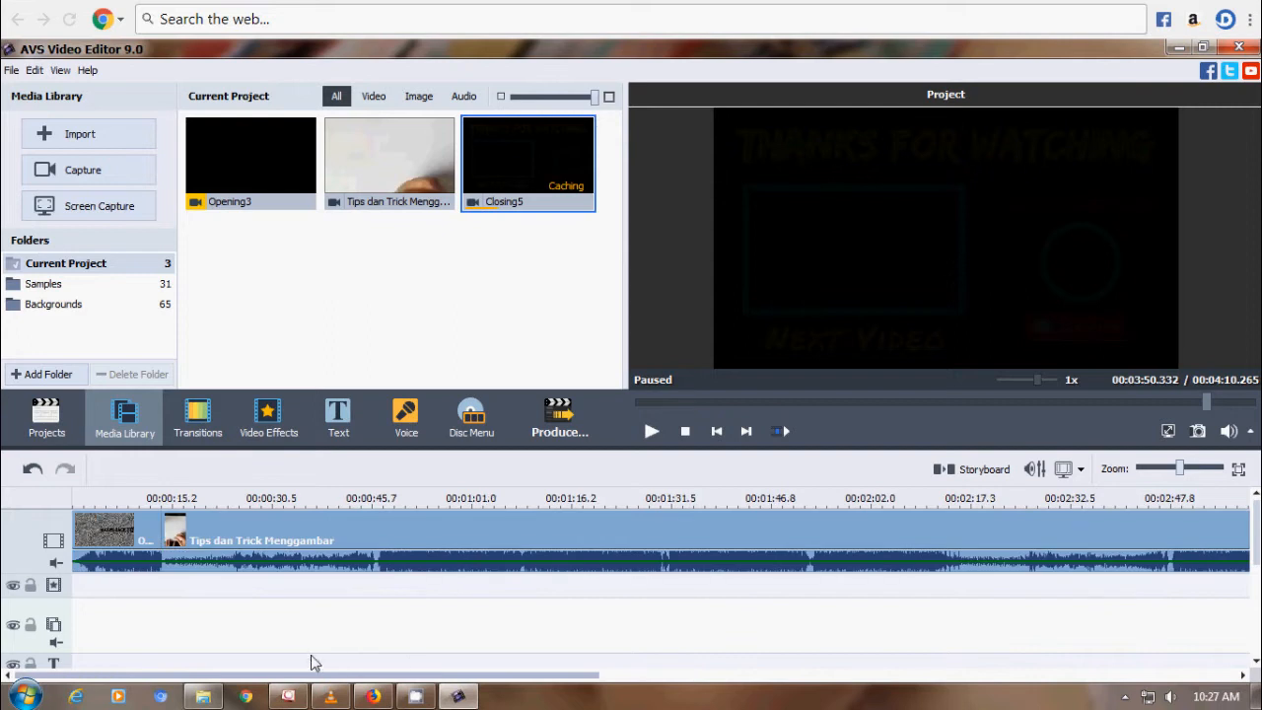
pyautogui.click(84, 541)
pyautogui.click(118, 604)
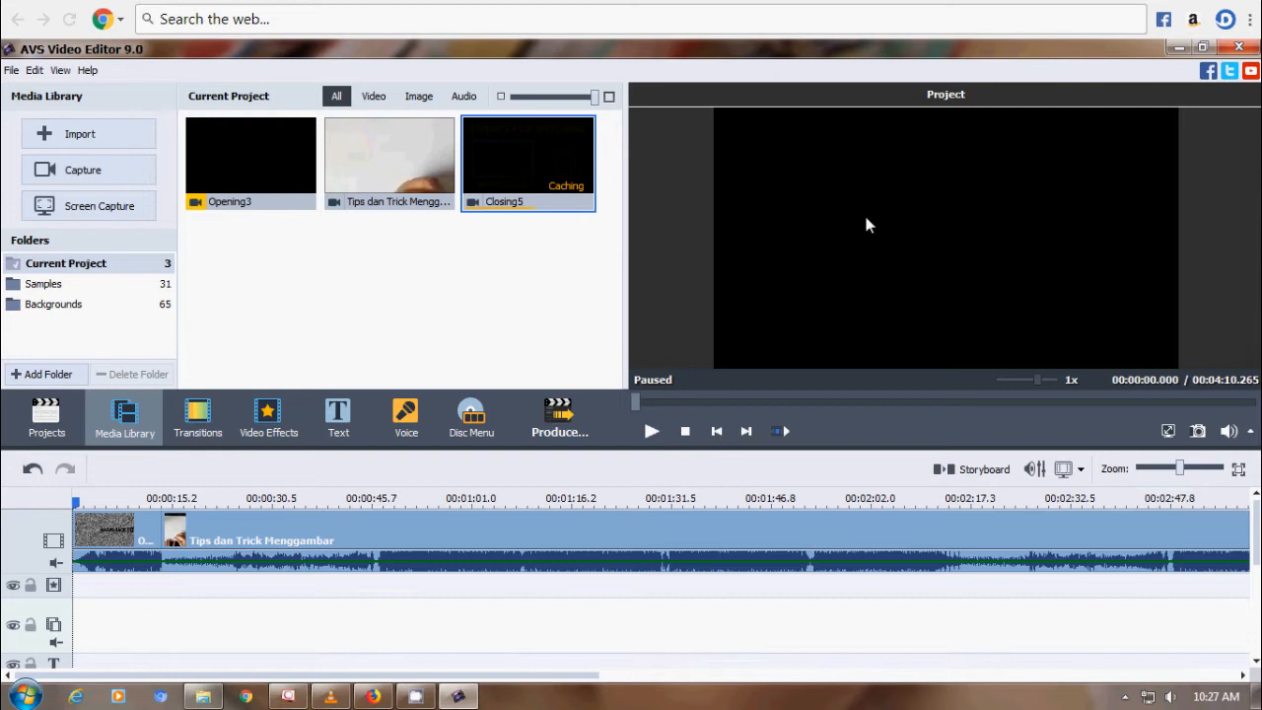
pyautogui.click(650, 434)
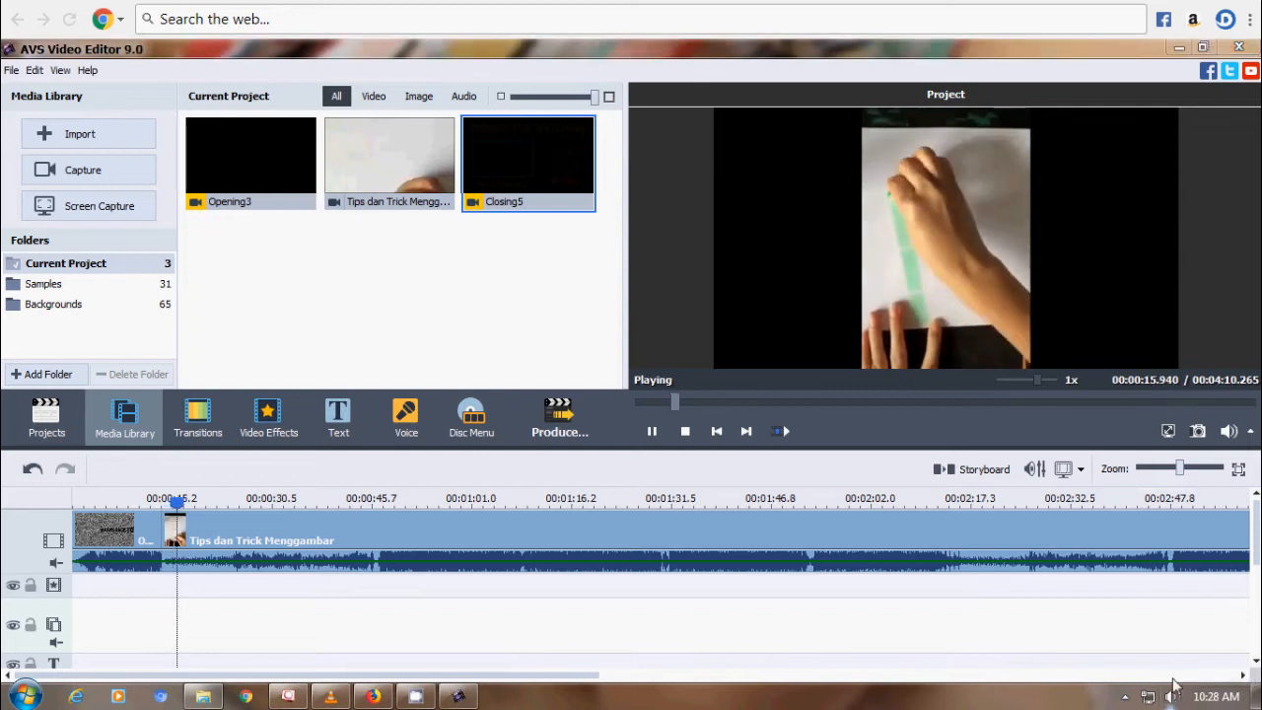
# Raise the system volume during project playback and lower it again.
pyautogui.click(1172, 694)
pyautogui.moveTo(1169, 552); pyautogui.dragTo(1172, 529)
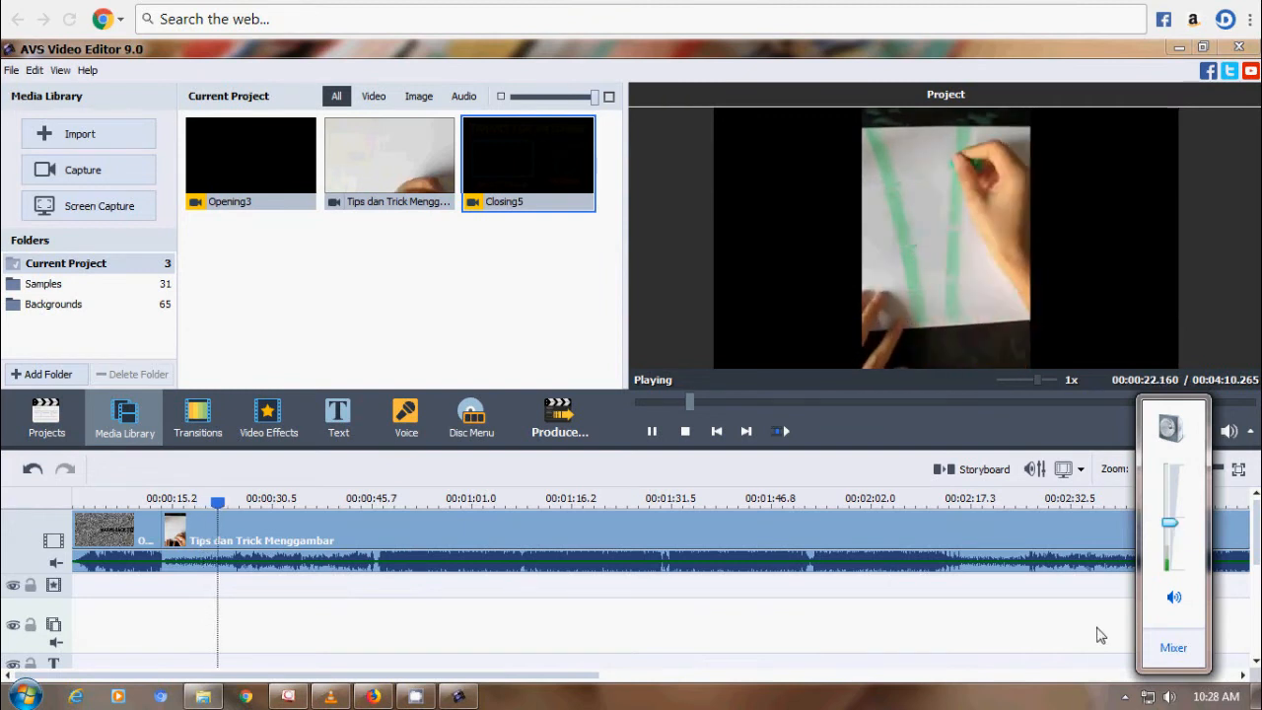
pyautogui.click(1100, 635)
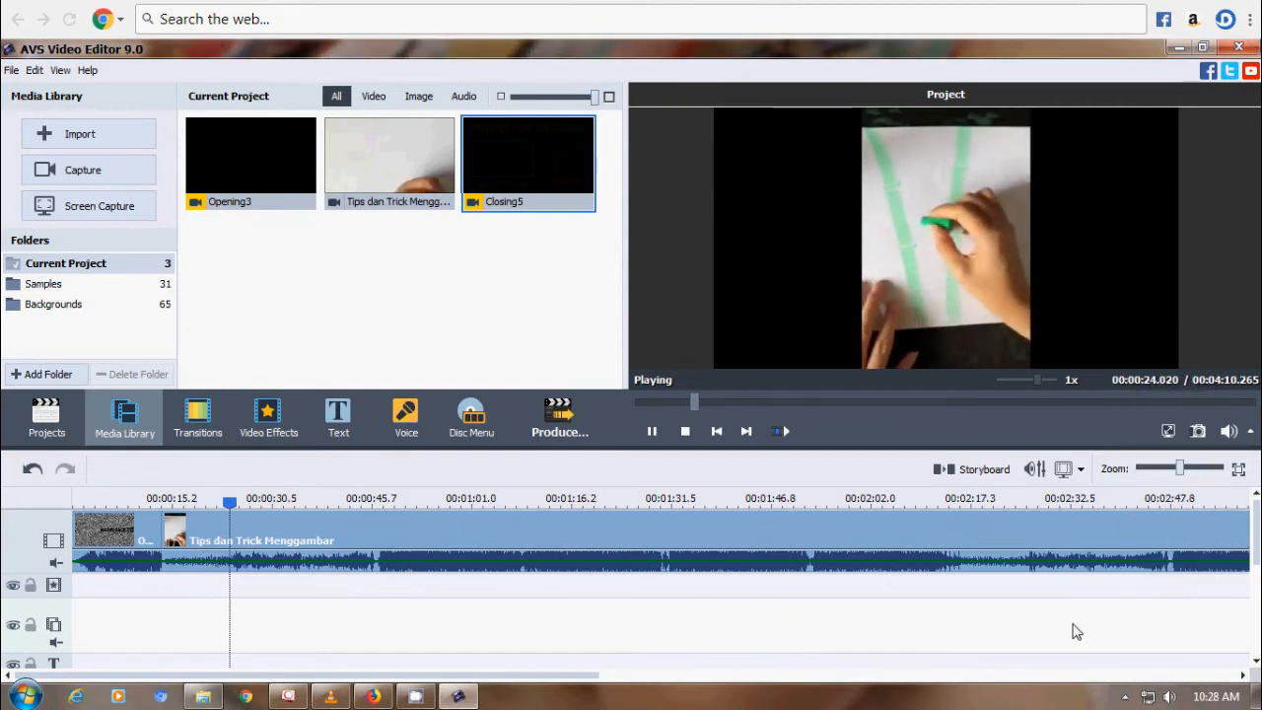
pyautogui.click(1171, 695)
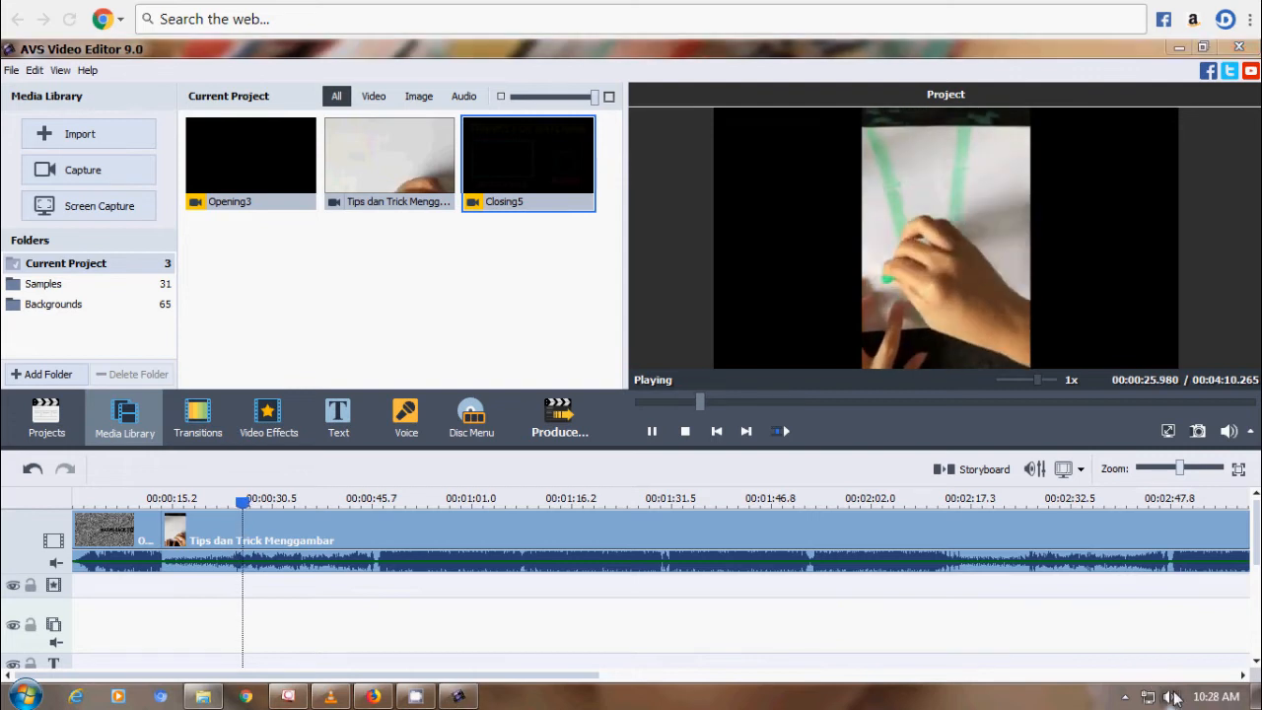
pyautogui.moveTo(1174, 525); pyautogui.dragTo(1173, 551)
pyautogui.click(1017, 648)
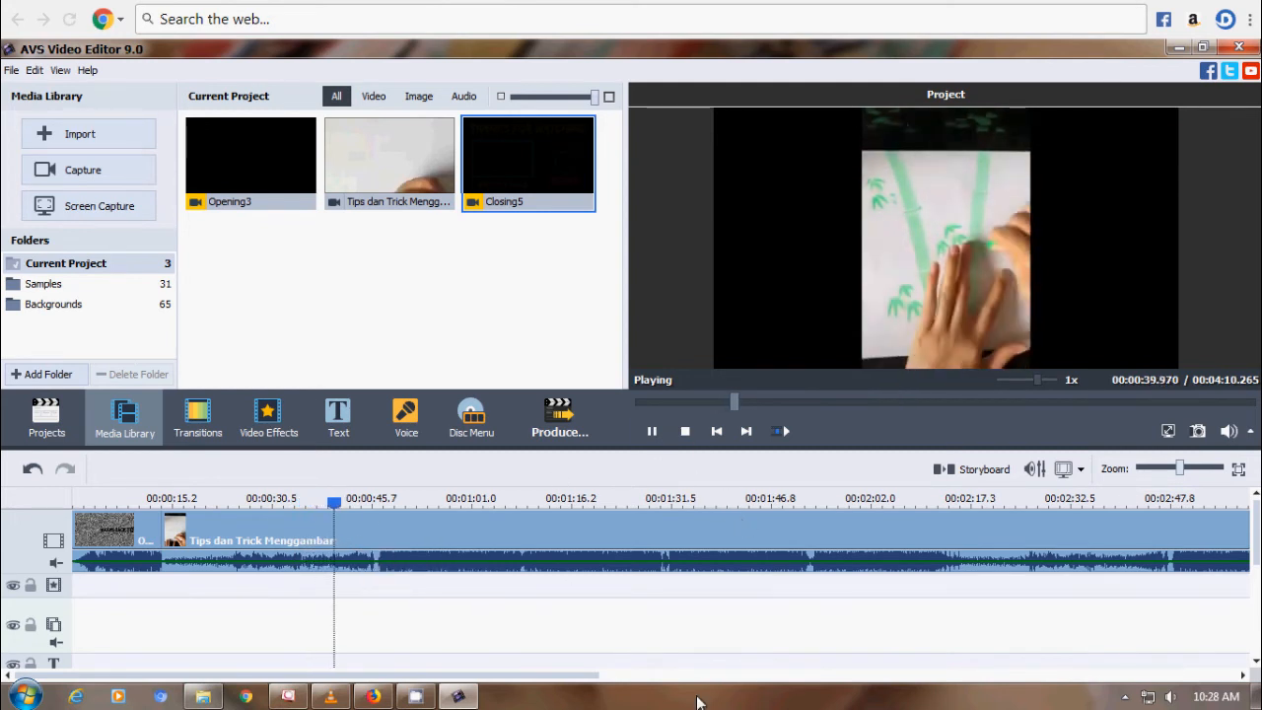
# Preview the middle of Tips dan Trick Menggambar and its transition into Closing5, and stop playback.
pyautogui.moveTo(587, 677); pyautogui.dragTo(687, 676)
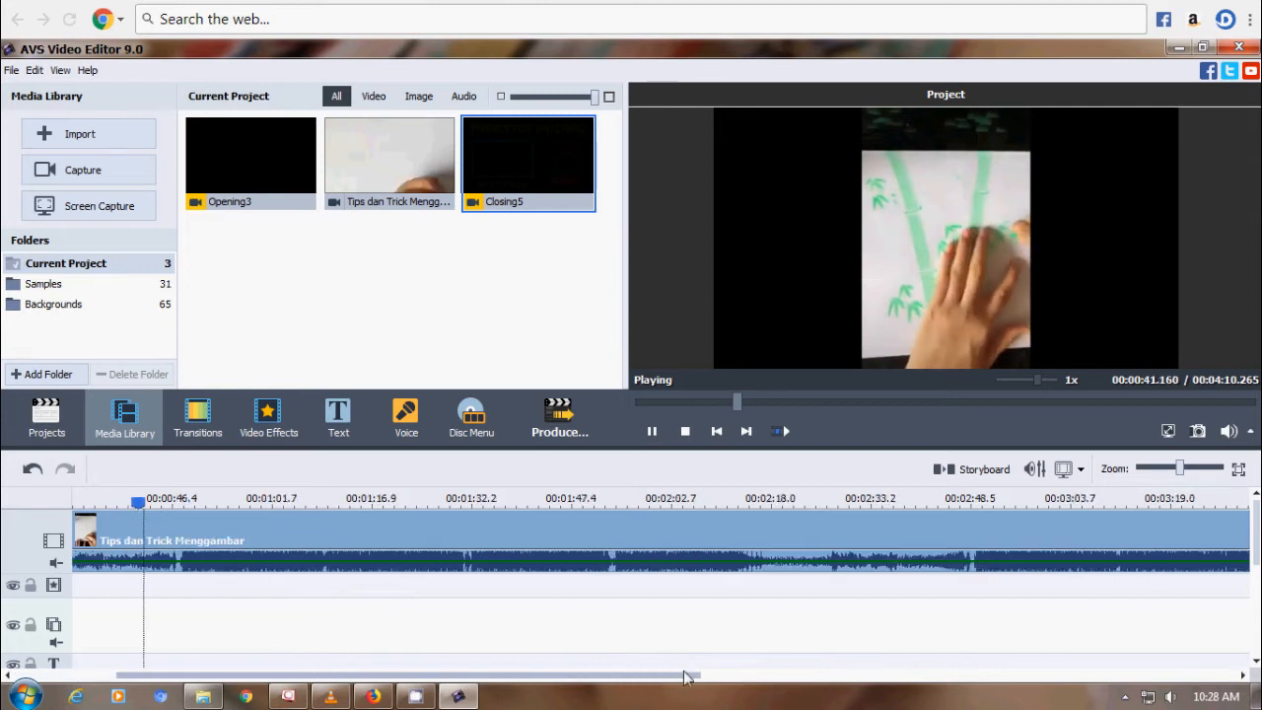
pyautogui.moveTo(357, 501); pyautogui.dragTo(993, 501)
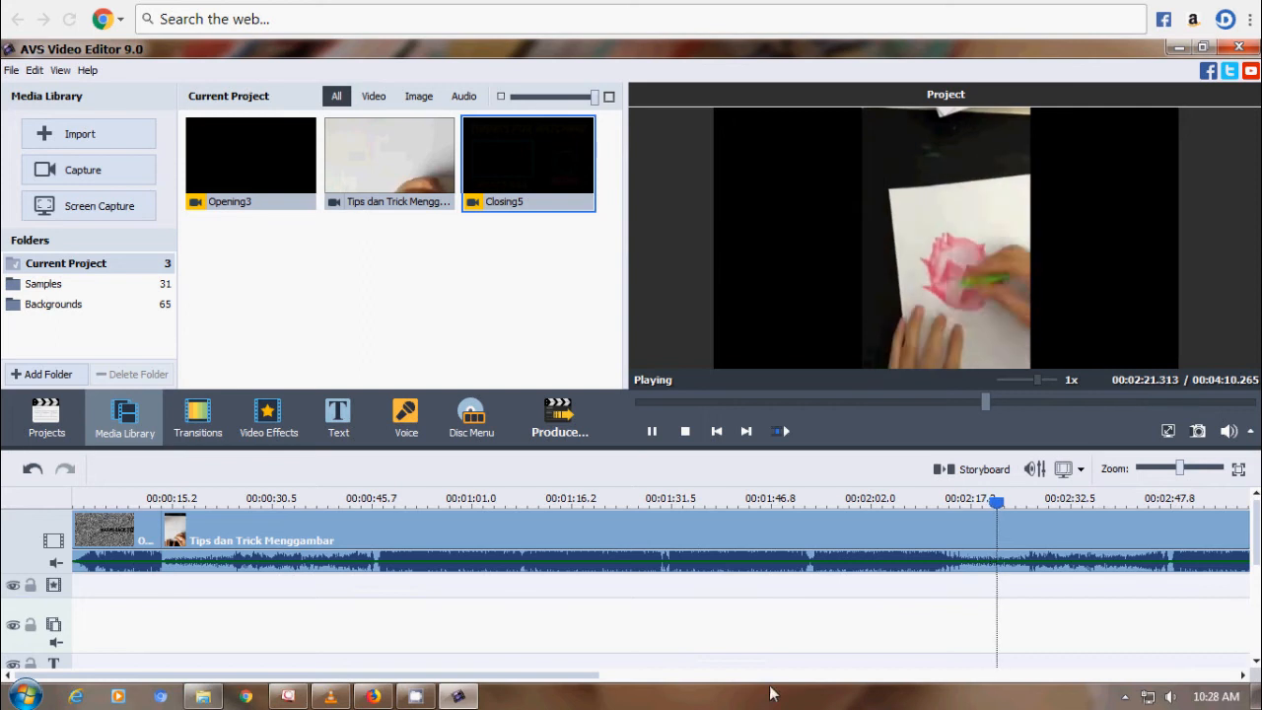
pyautogui.moveTo(571, 678); pyautogui.dragTo(867, 679)
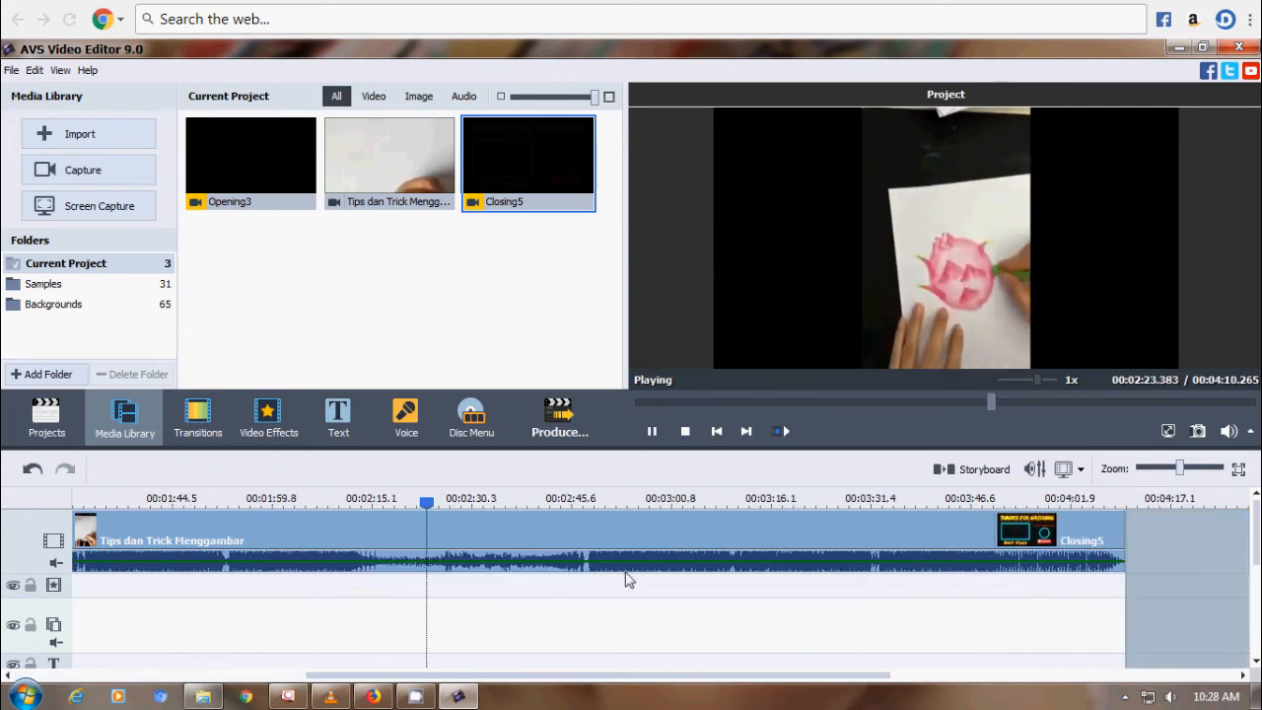
pyautogui.moveTo(433, 503); pyautogui.dragTo(972, 501)
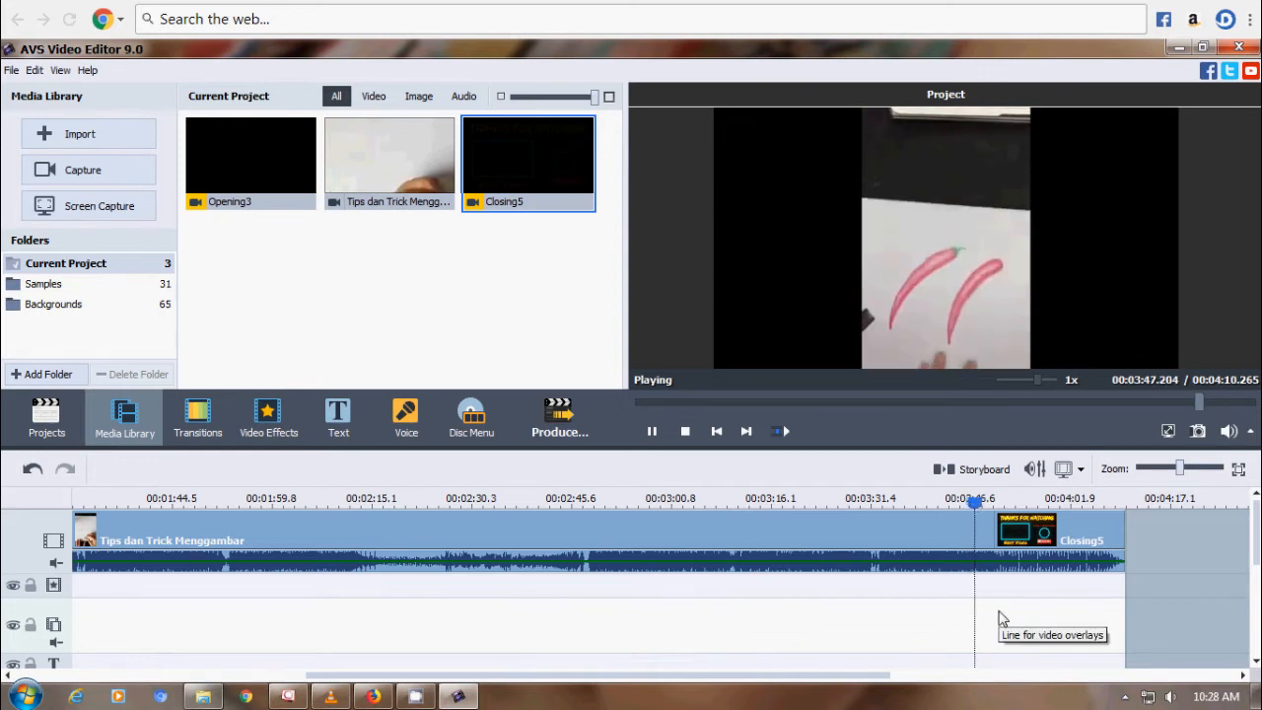
pyautogui.click(688, 438)
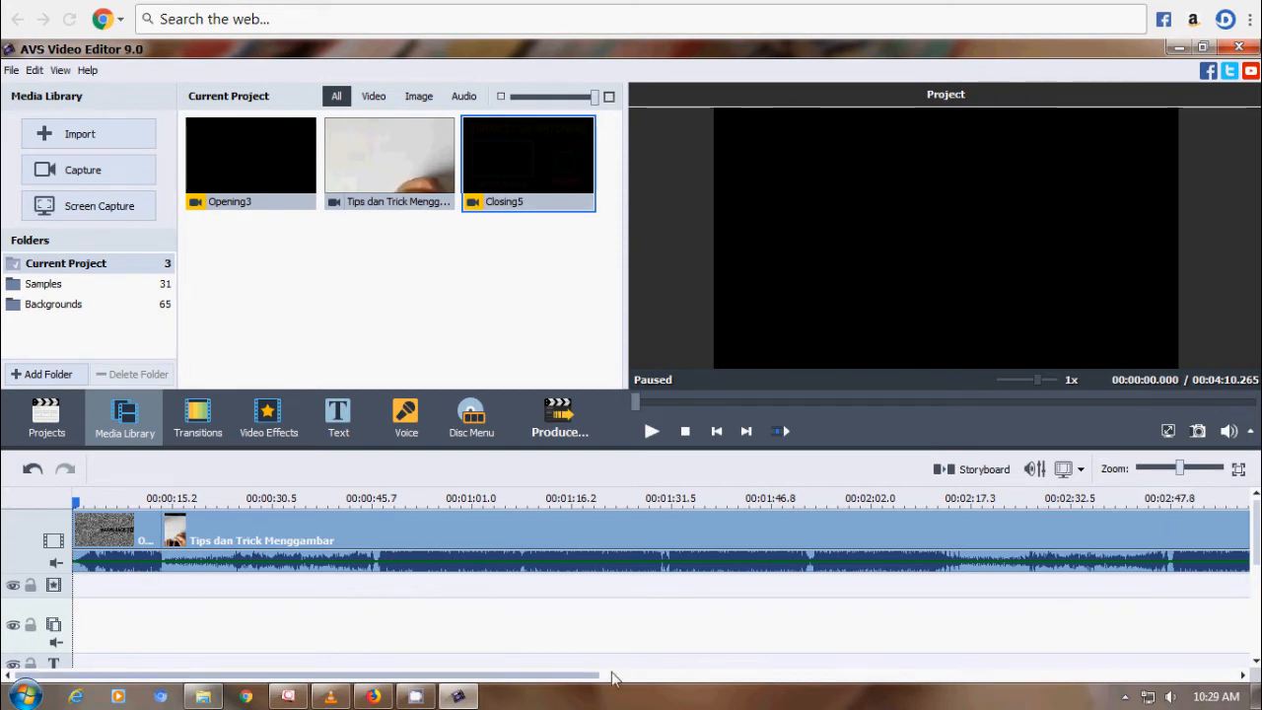
pyautogui.moveTo(566, 676); pyautogui.dragTo(308, 676)
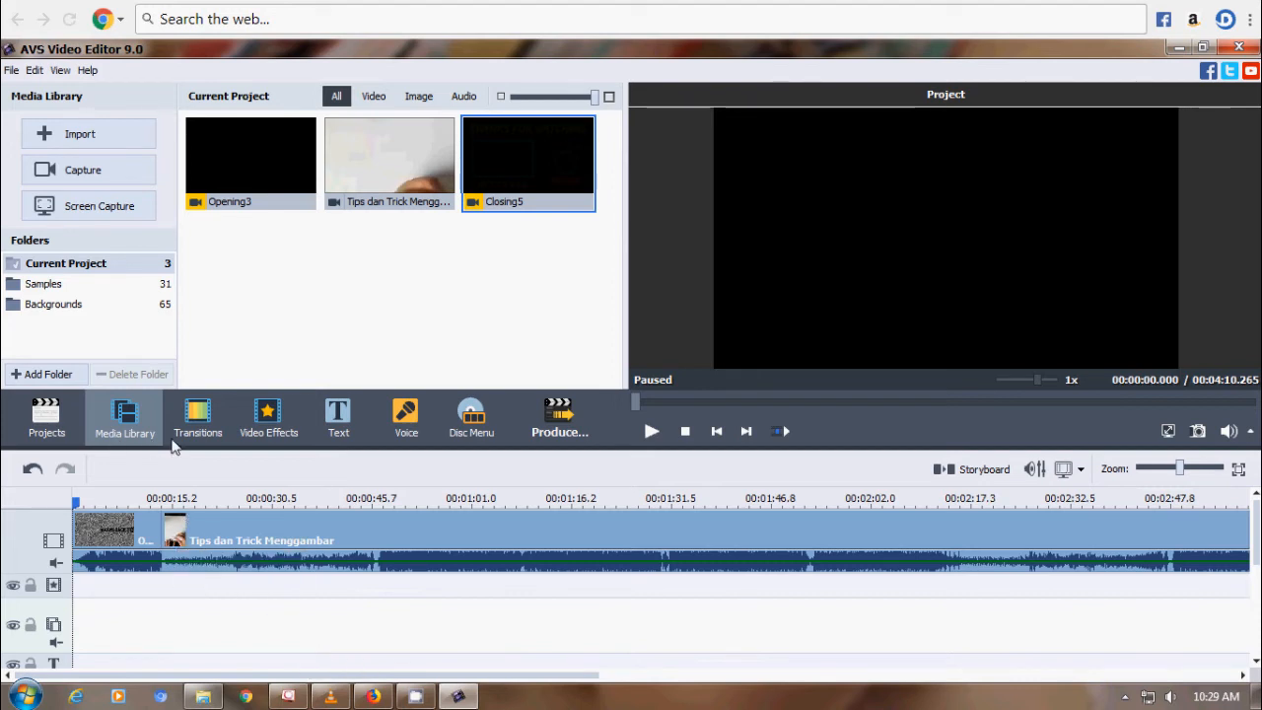
# Look through the available transitions and video effects, dismissing their introductory tips.
pyautogui.click(198, 422)
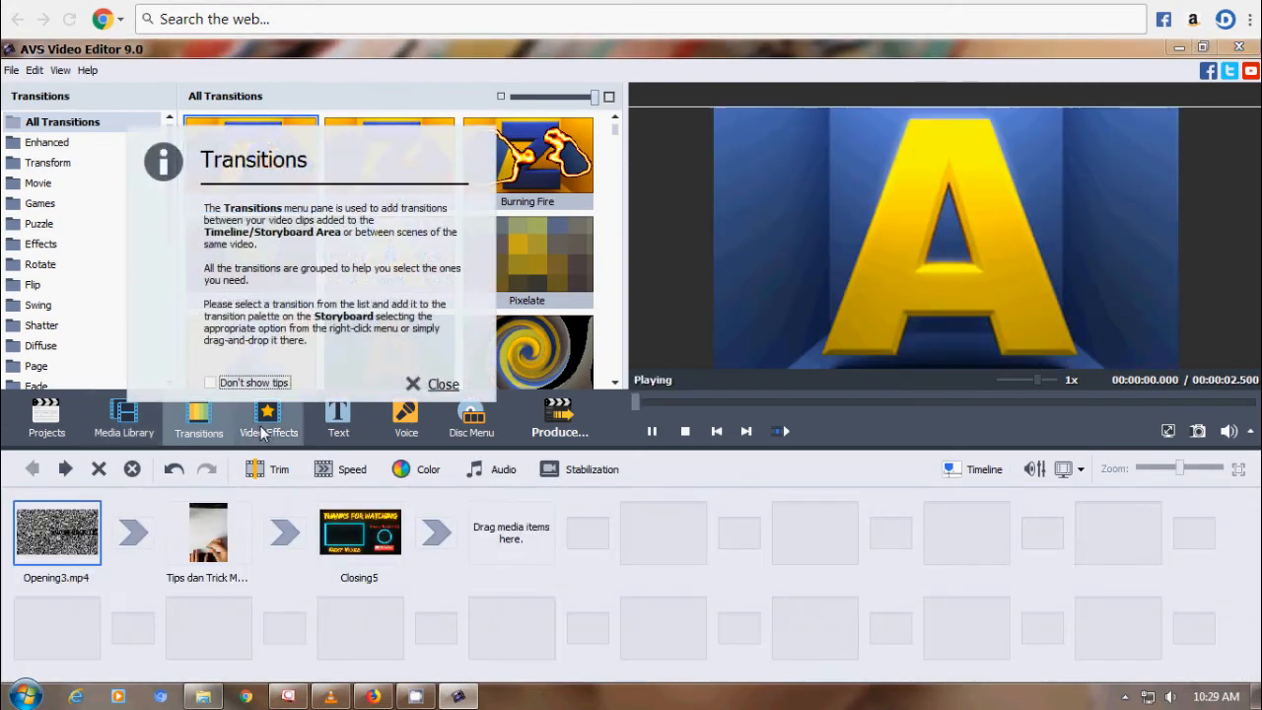
pyautogui.click(418, 382)
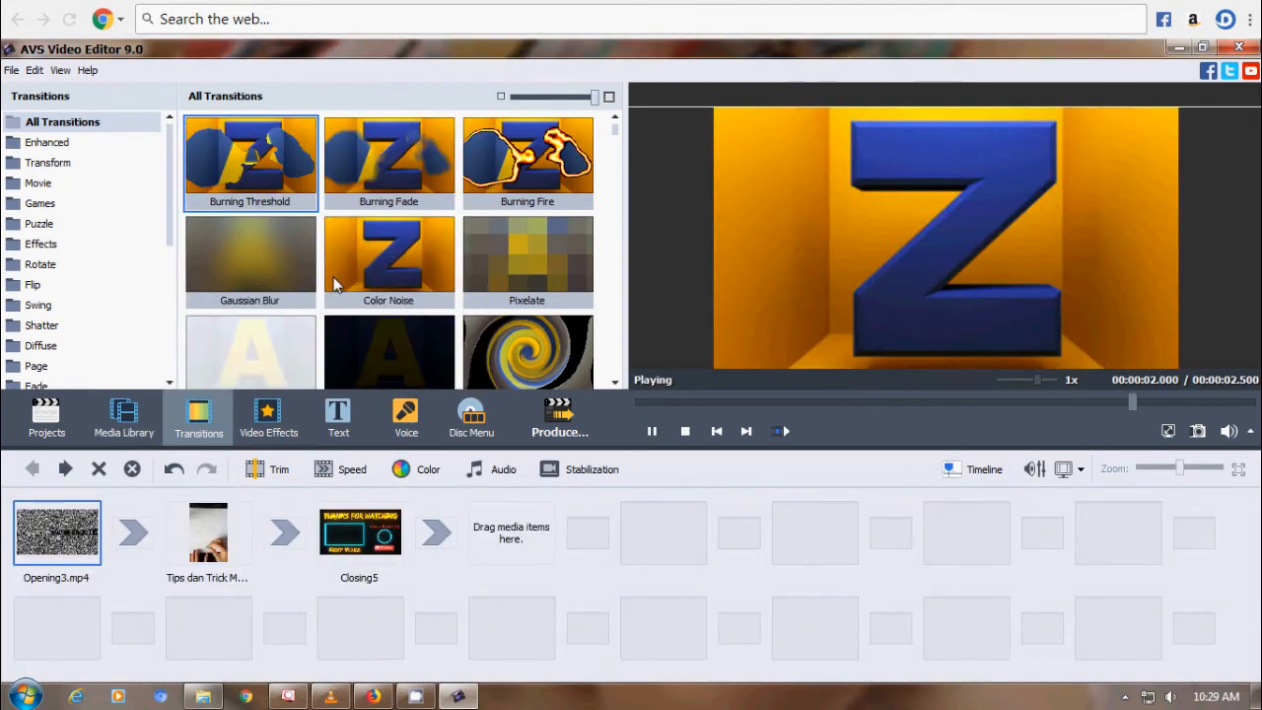
pyautogui.click(258, 432)
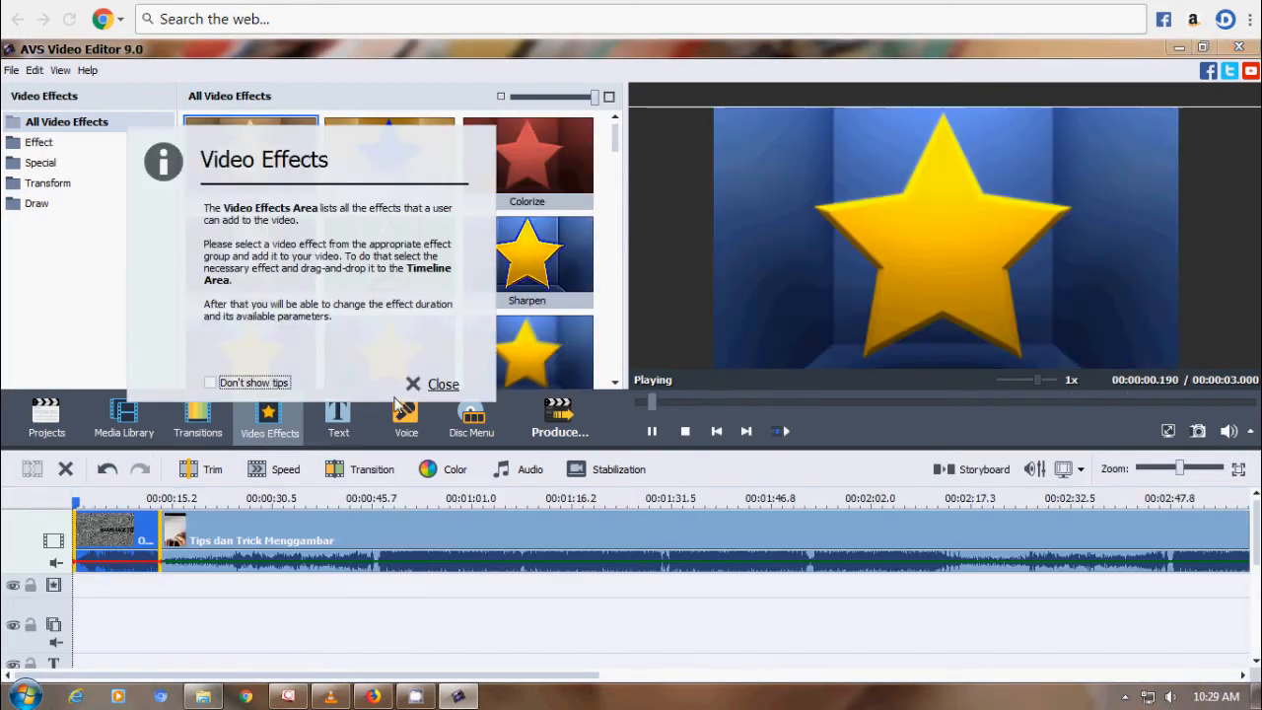
pyautogui.click(418, 387)
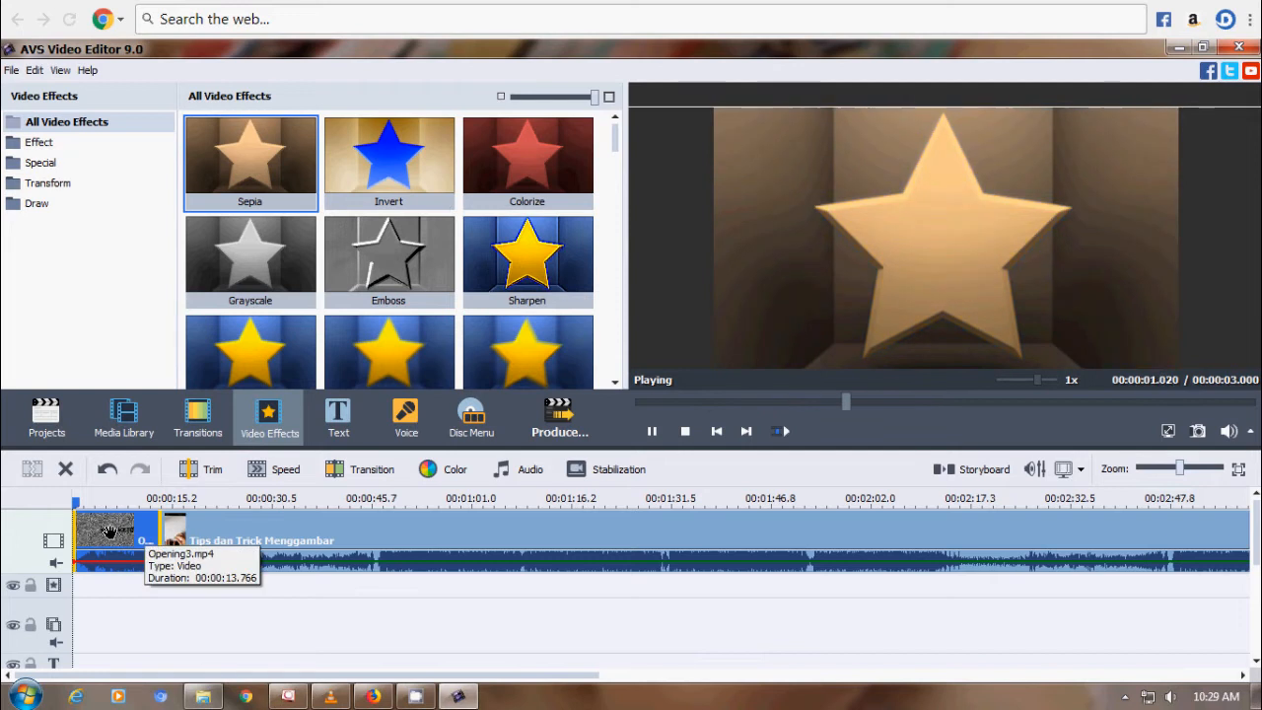
# Add the Light Style text preset to the text track at the start of the Tips dan Trick Menggambar clip.
pyautogui.click(357, 433)
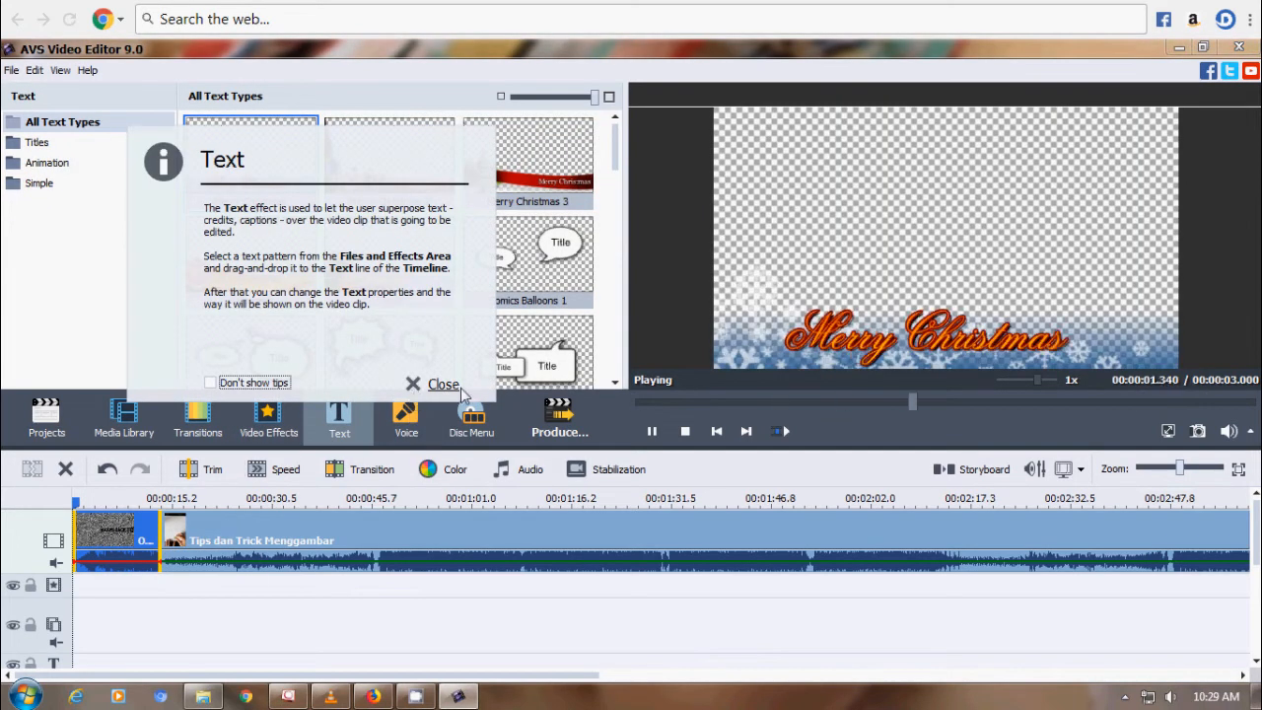
pyautogui.click(459, 387)
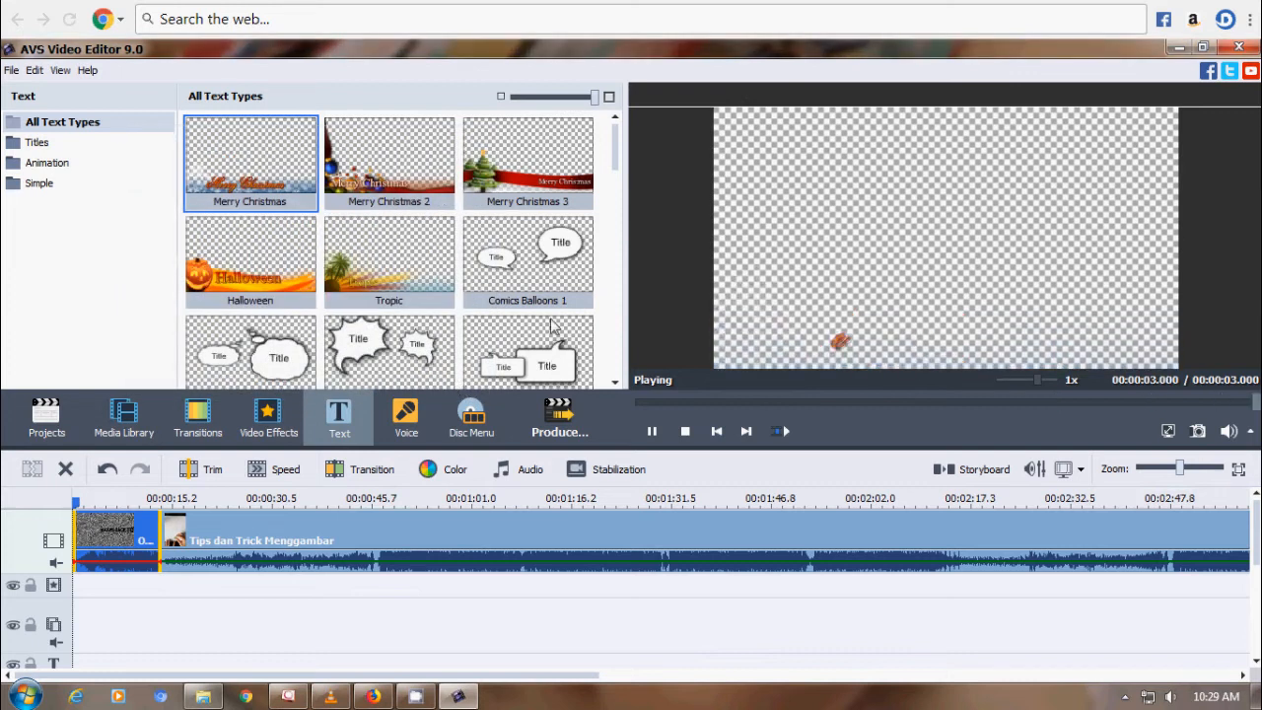
pyautogui.moveTo(614, 163); pyautogui.dragTo(617, 256)
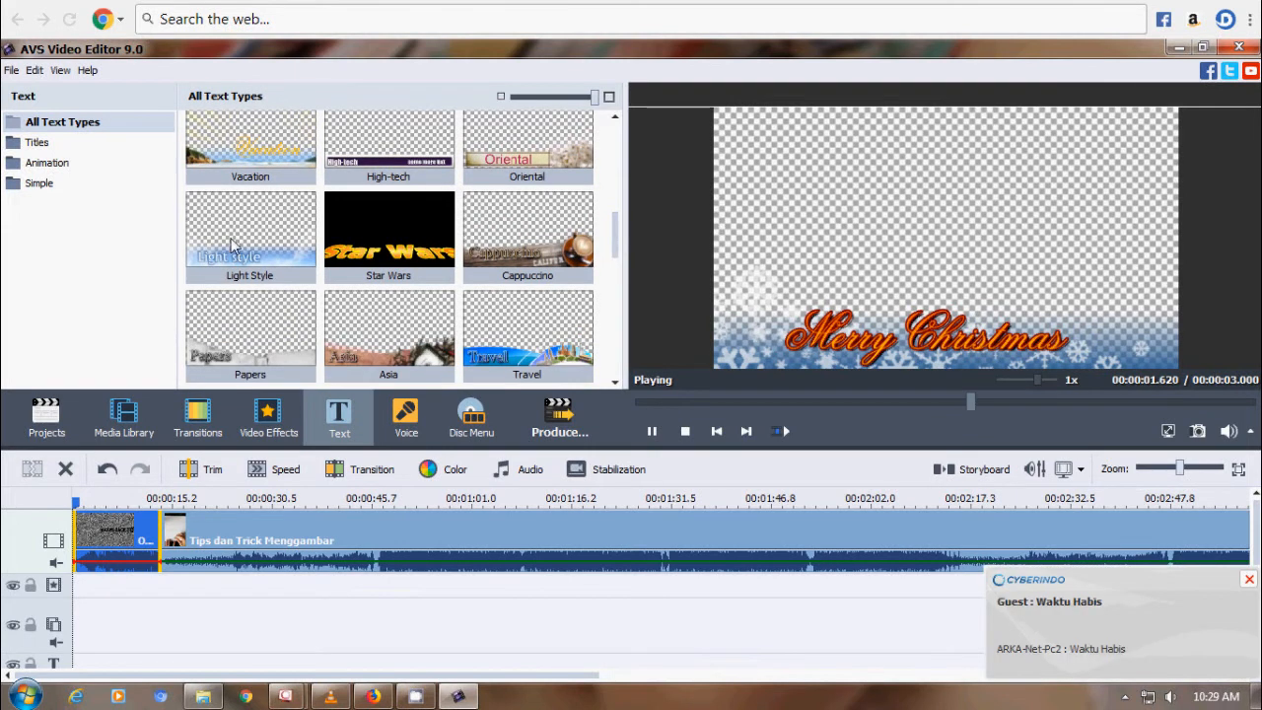
pyautogui.click(232, 247)
pyautogui.moveTo(232, 246); pyautogui.dragTo(194, 199)
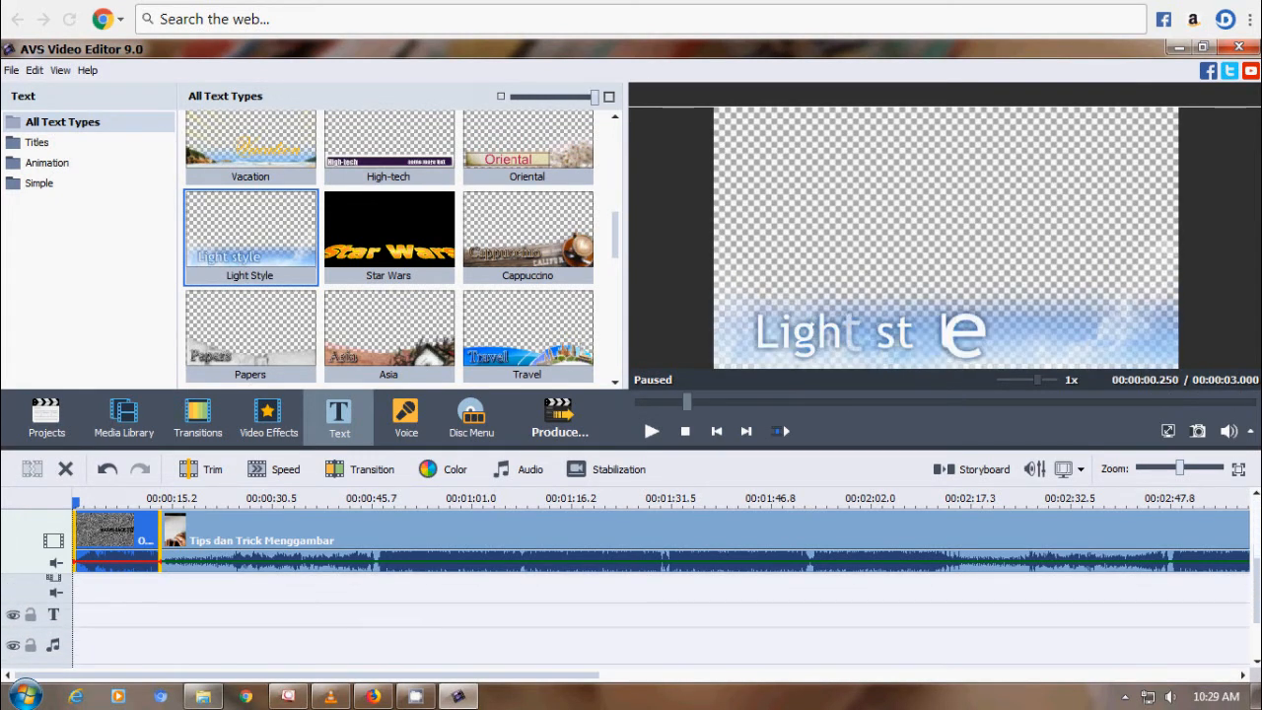
pyautogui.moveTo(232, 258); pyautogui.dragTo(163, 613)
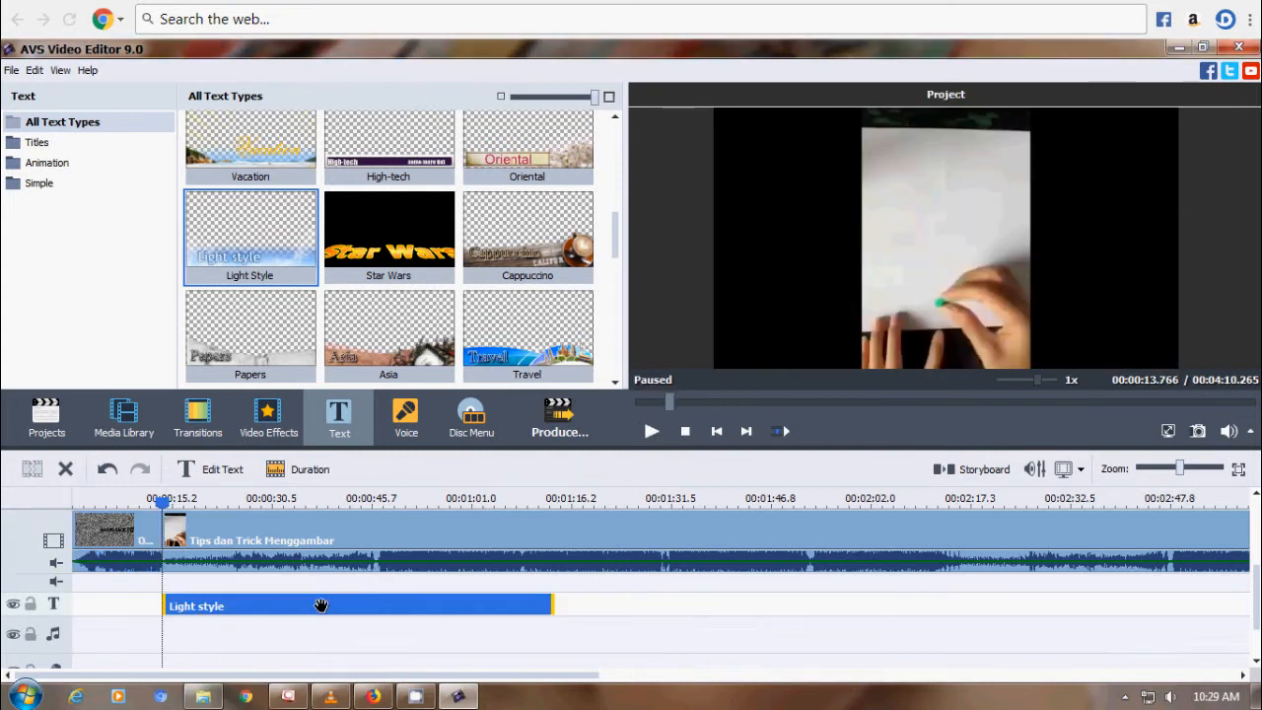
# Replace the wording of the Light Style title on the text track with "Tips Menggambar".
pyautogui.rightClick(321, 606)
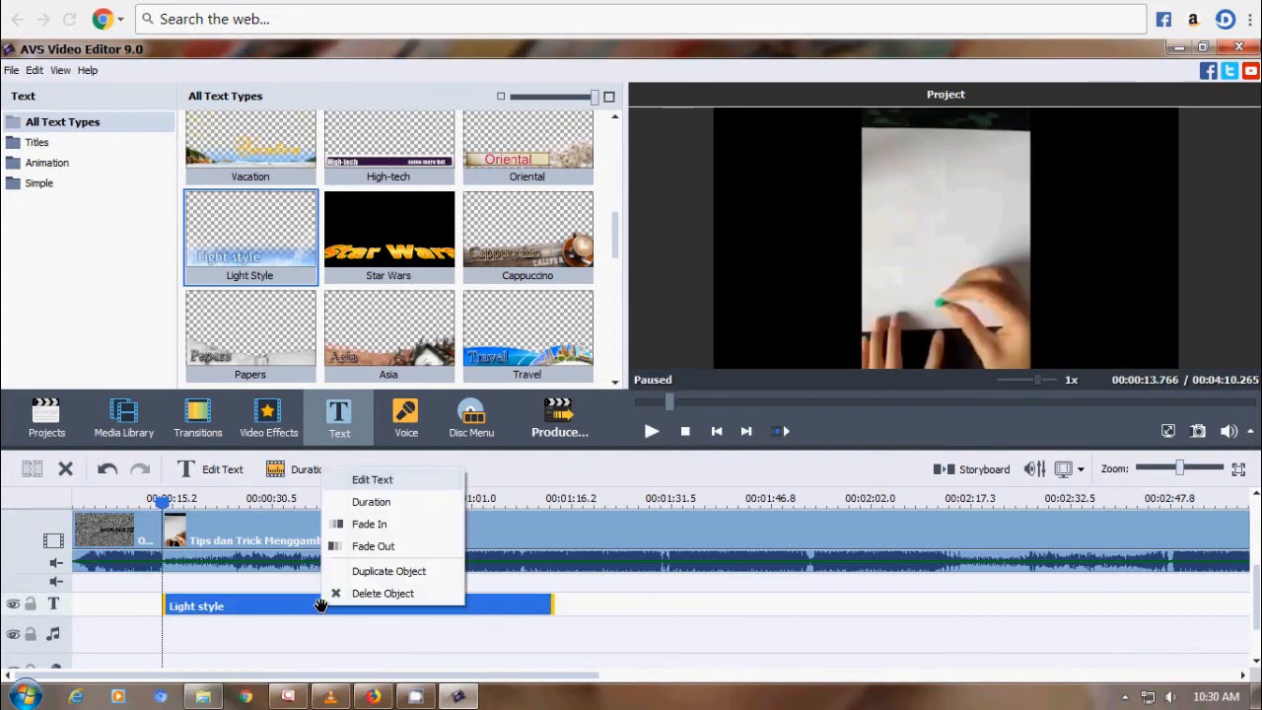
pyautogui.click(360, 481)
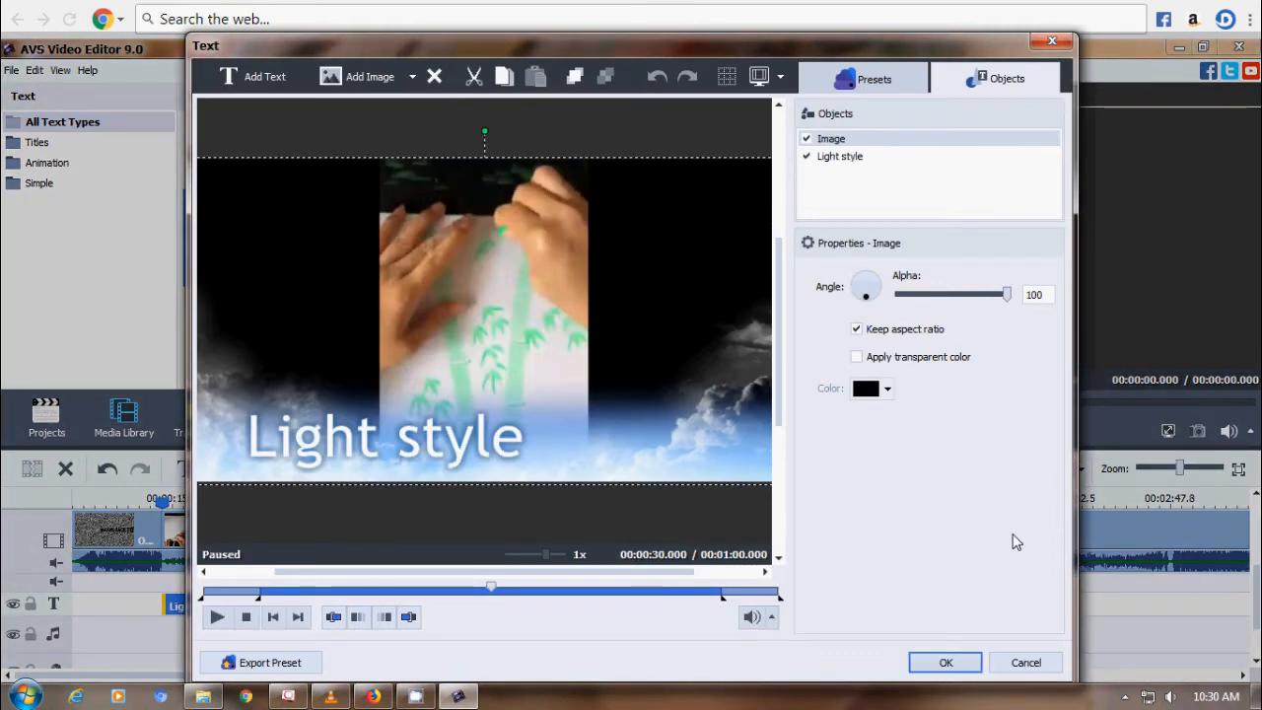
pyautogui.click(425, 445)
pyautogui.rightClick(425, 445)
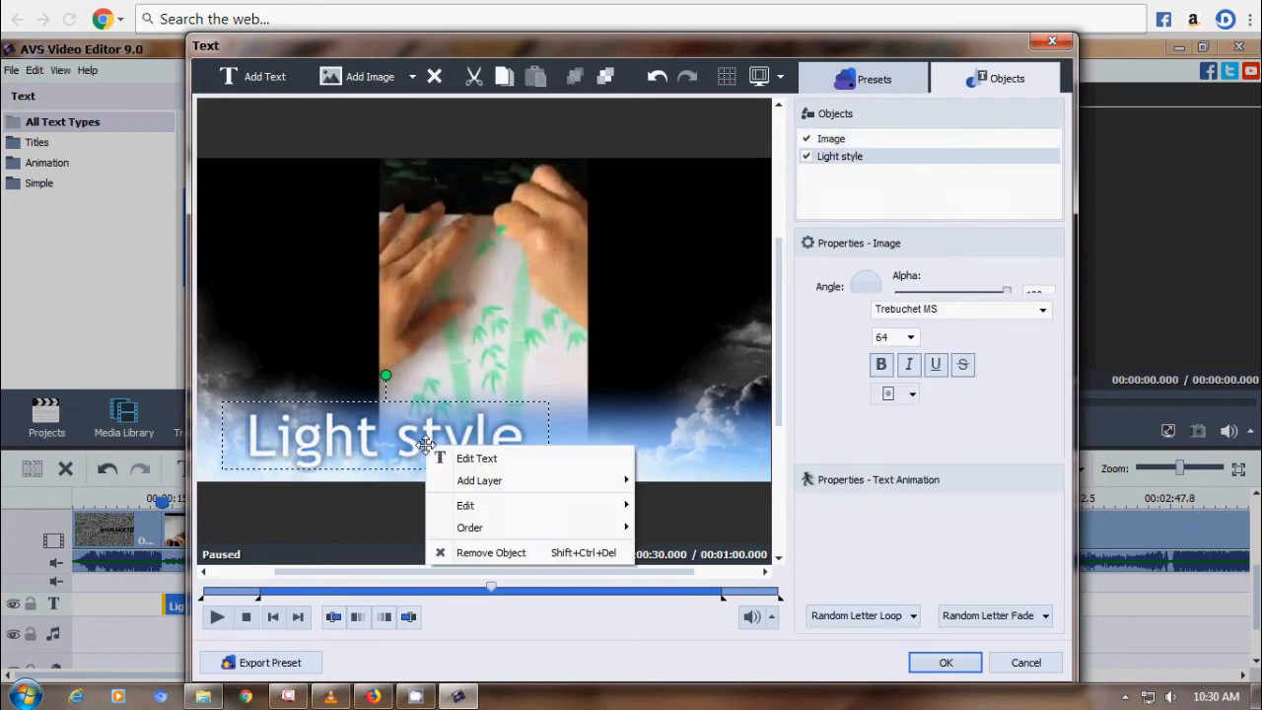
pyautogui.click(475, 459)
pyautogui.press('BackSpace')
pyautogui.press('BackSpace')
pyautogui.press('BackSpace')
pyautogui.press('BackSpace')
pyautogui.press('Right')
pyautogui.press('Right')
pyautogui.press('Right')
pyautogui.press('Right')
pyautogui.press('Right')
pyautogui.press('BackSpace')
pyautogui.press('BackSpace')
pyautogui.press('BackSpace')
pyautogui.press('BackSpace')
pyautogui.press('BackSpace')
pyautogui.press('BackSpace')
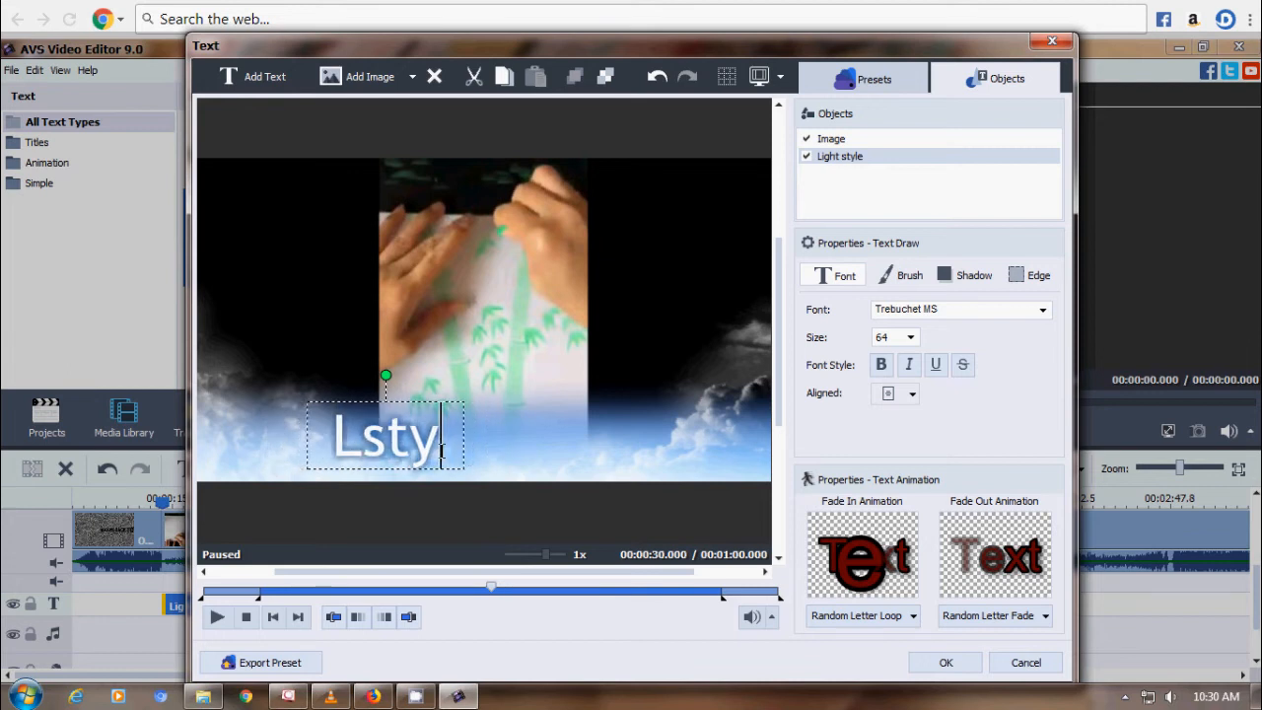
pyautogui.write('T')
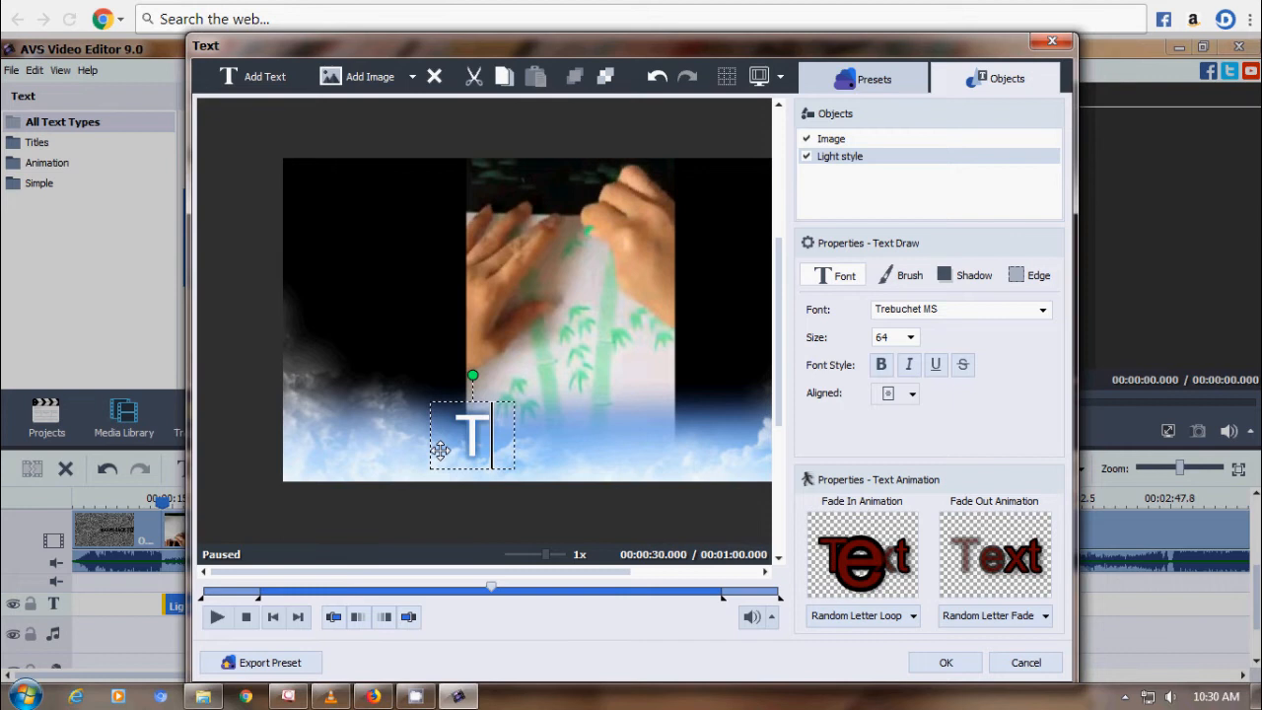
pyautogui.write('ips ')
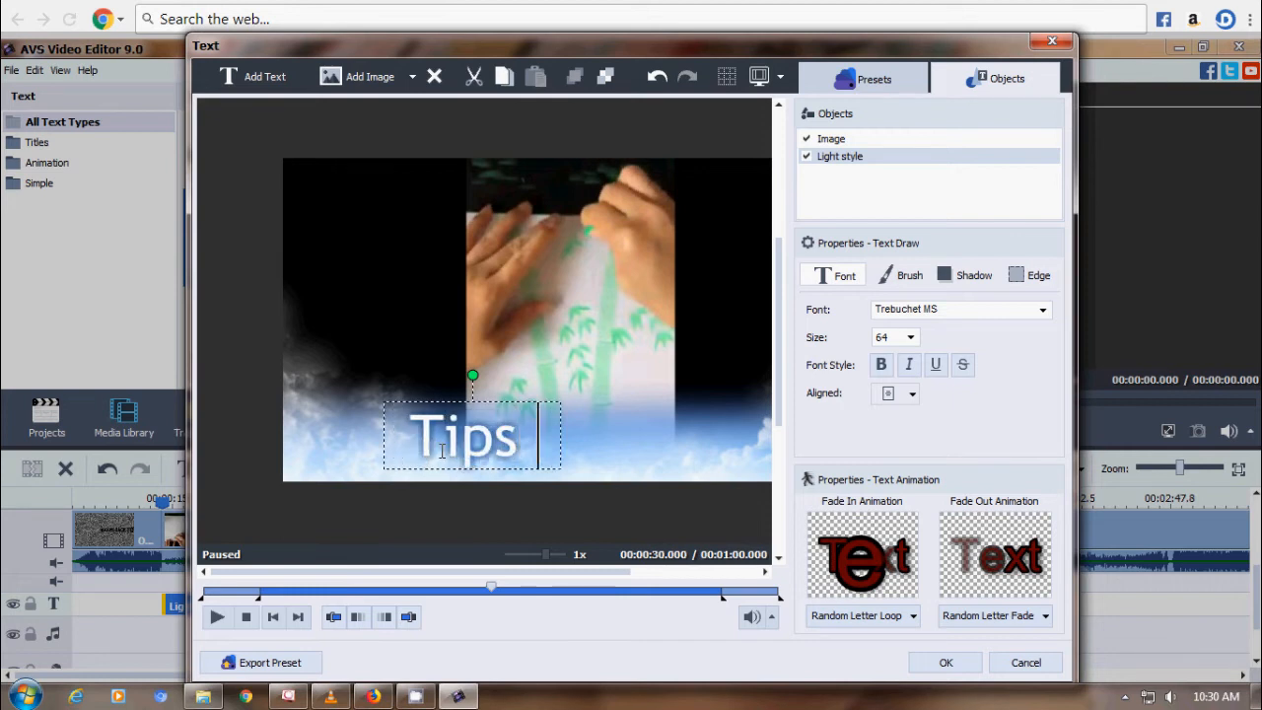
pyautogui.write('Mengga')
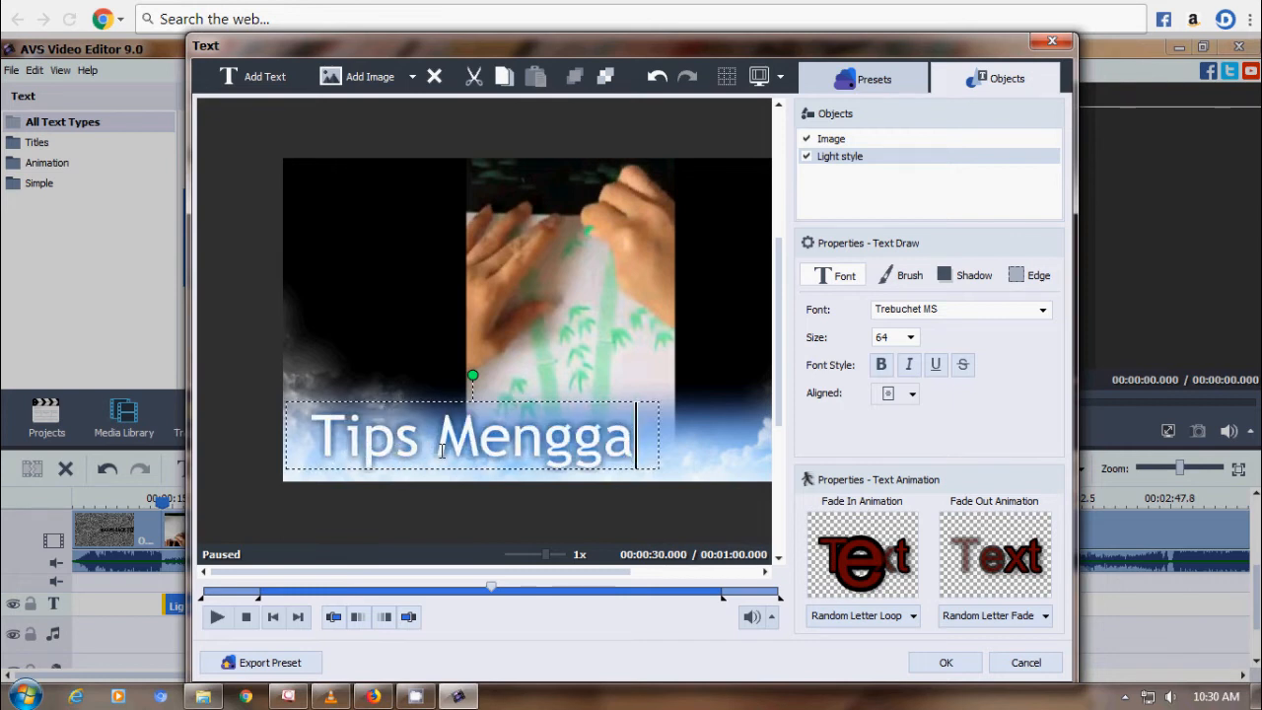
pyautogui.write(',mb')
pyautogui.press('BackSpace')
pyautogui.press('BackSpace')
pyautogui.press('BackSpace')
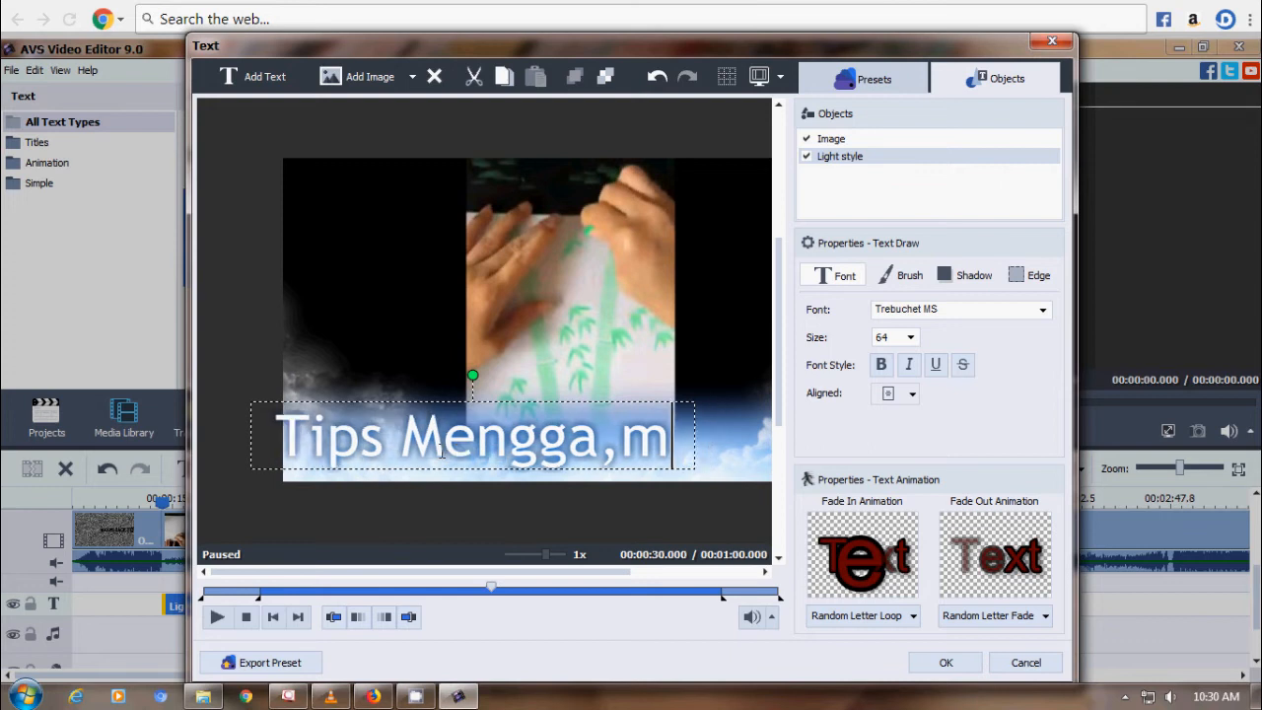
pyautogui.write('mbare')
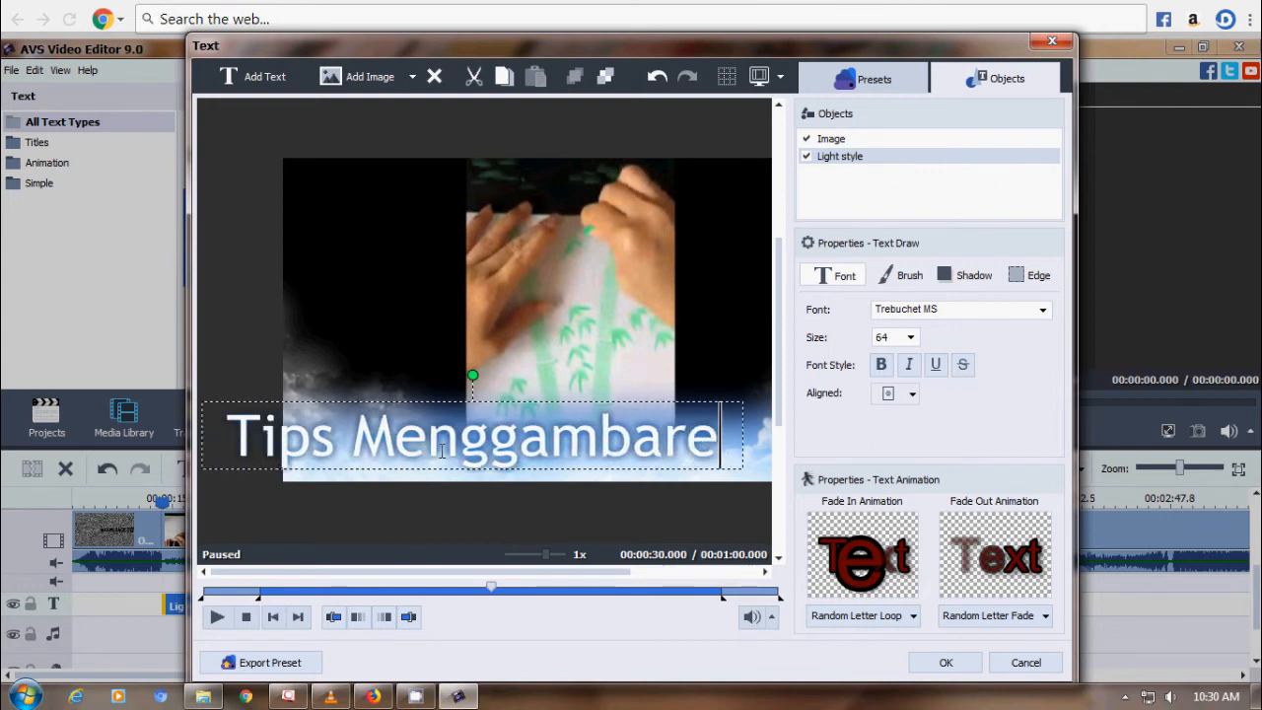
pyautogui.press('BackSpace')
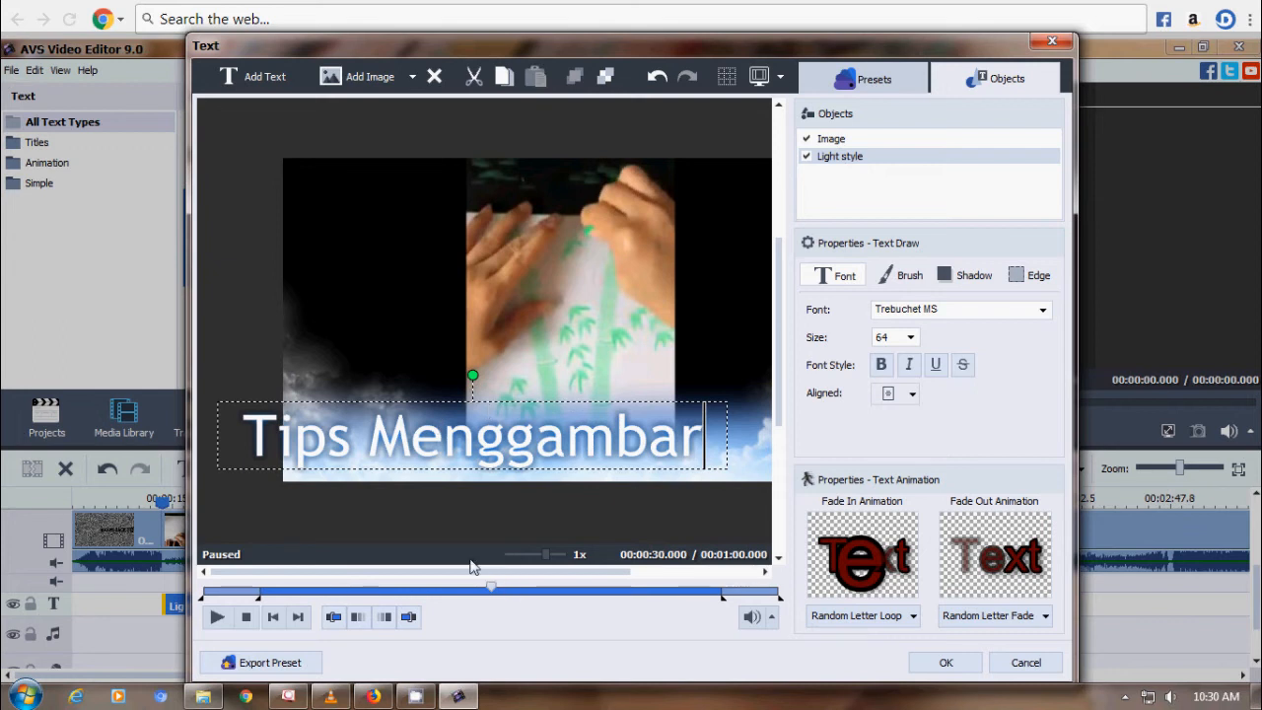
# Reposition the Tips Menggambar title inside the frame, low over the blue cloud band along its lower edge.
pyautogui.scroll(-1, 779, 395)
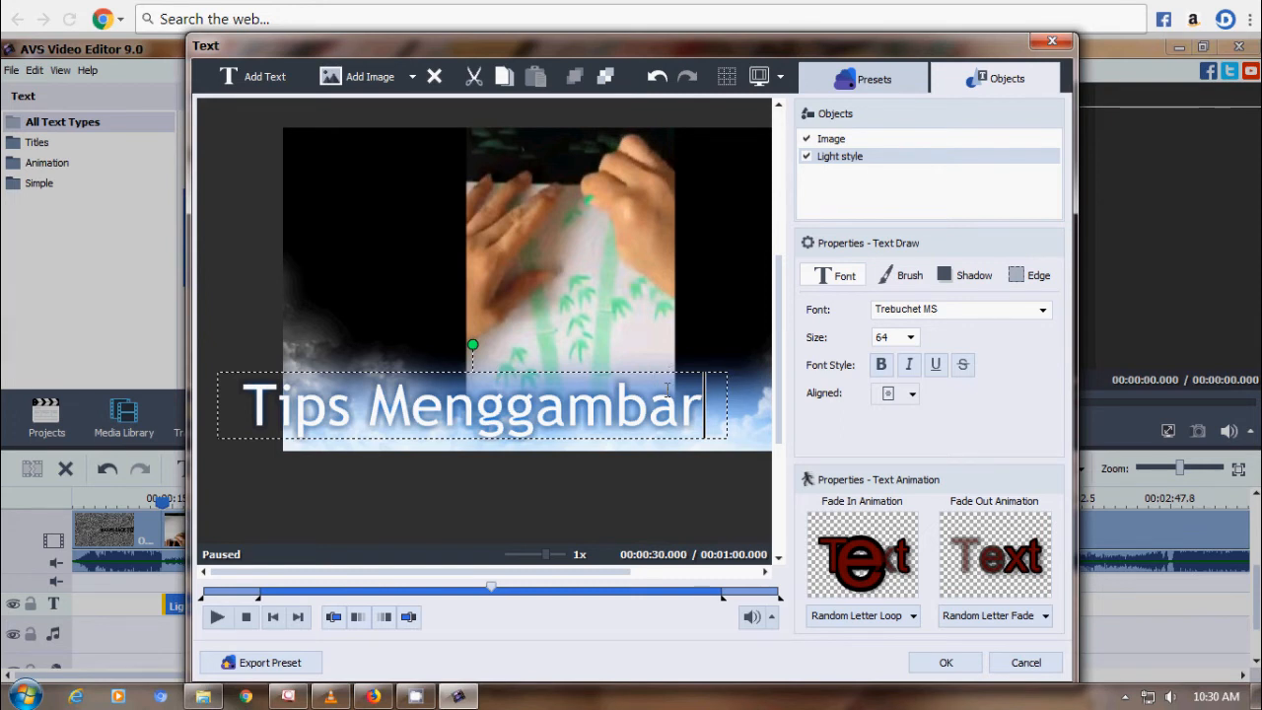
pyautogui.moveTo(660, 371); pyautogui.dragTo(687, 371)
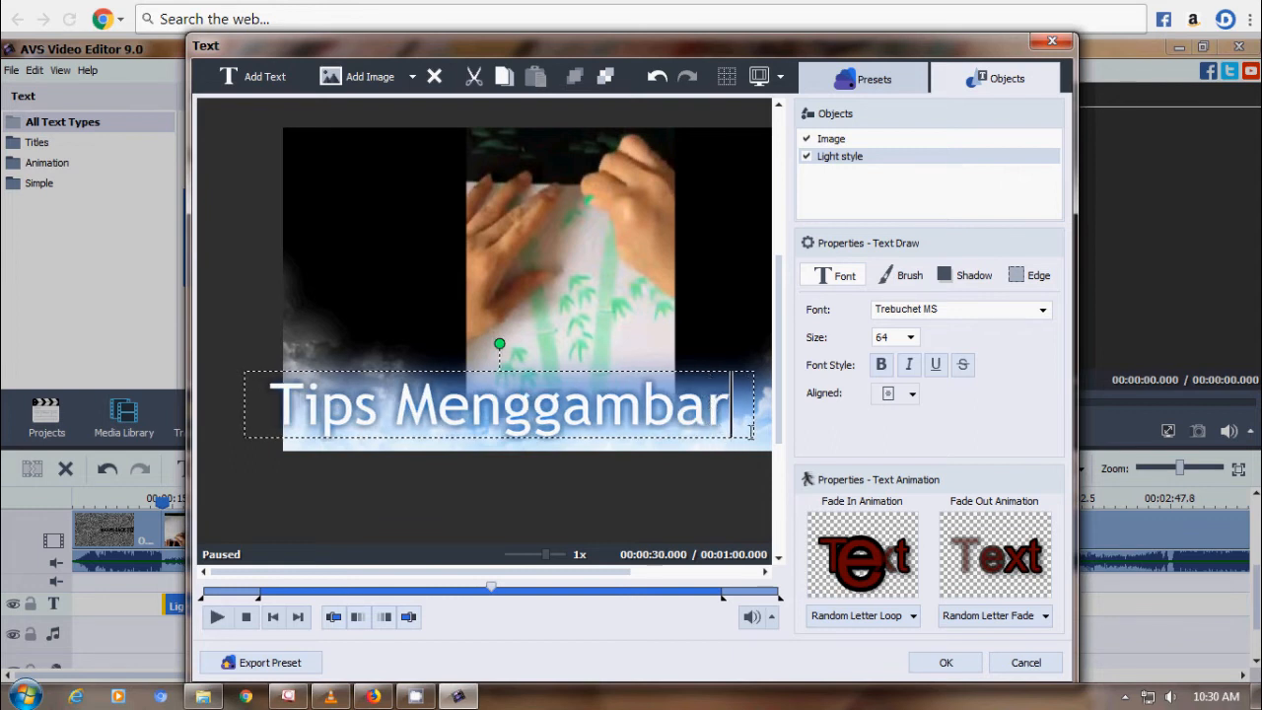
pyautogui.moveTo(779, 441); pyautogui.dragTo(774, 410)
pyautogui.moveTo(368, 576); pyautogui.dragTo(415, 572)
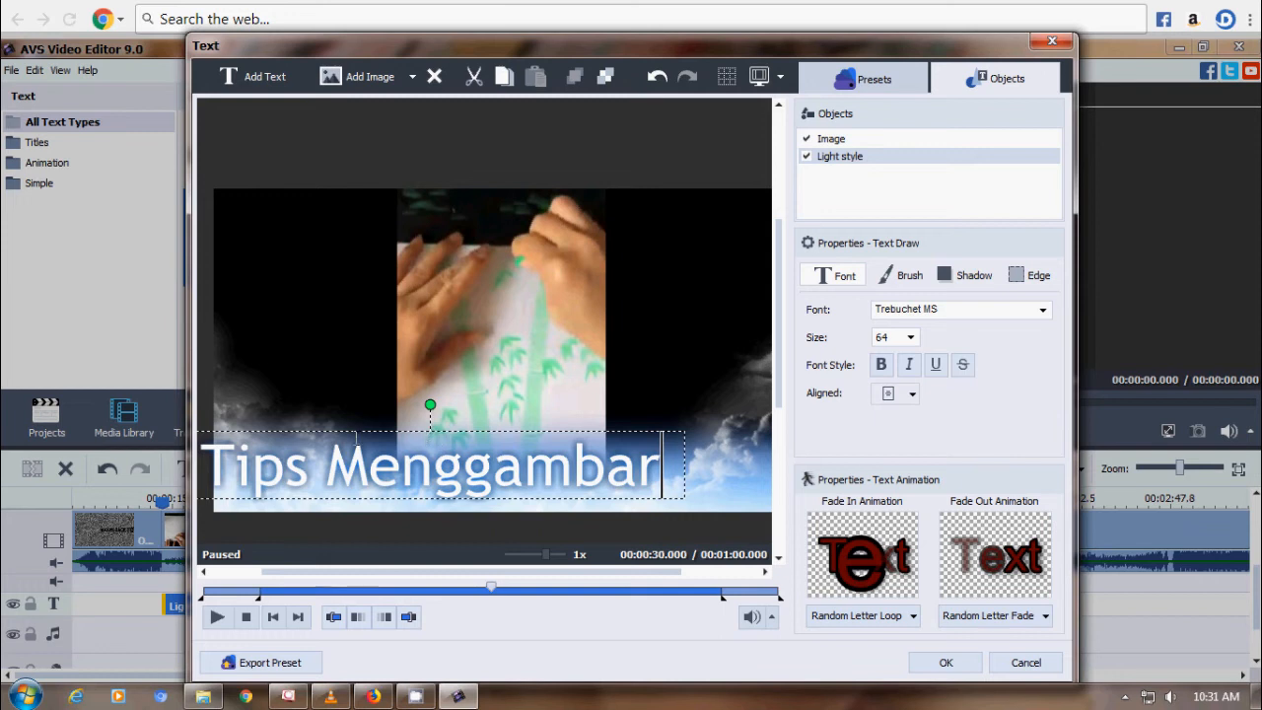
pyautogui.moveTo(373, 431); pyautogui.dragTo(375, 457)
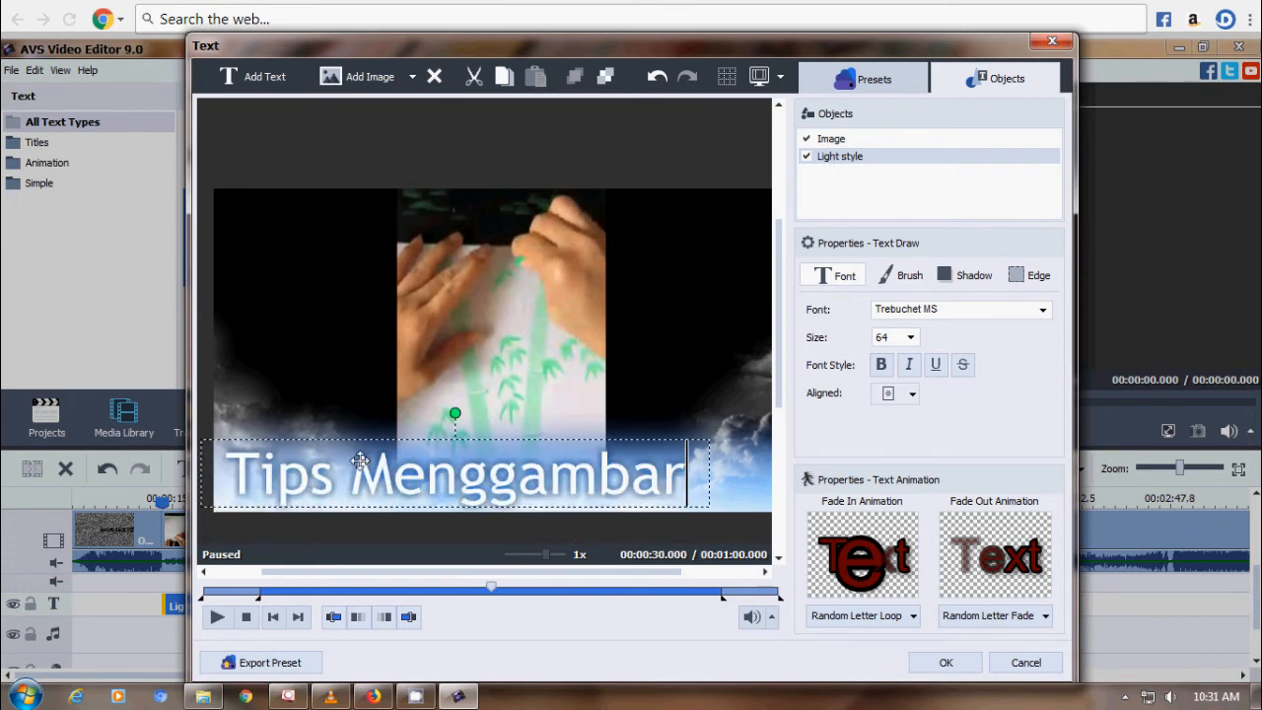
pyautogui.moveTo(321, 486); pyautogui.dragTo(365, 467)
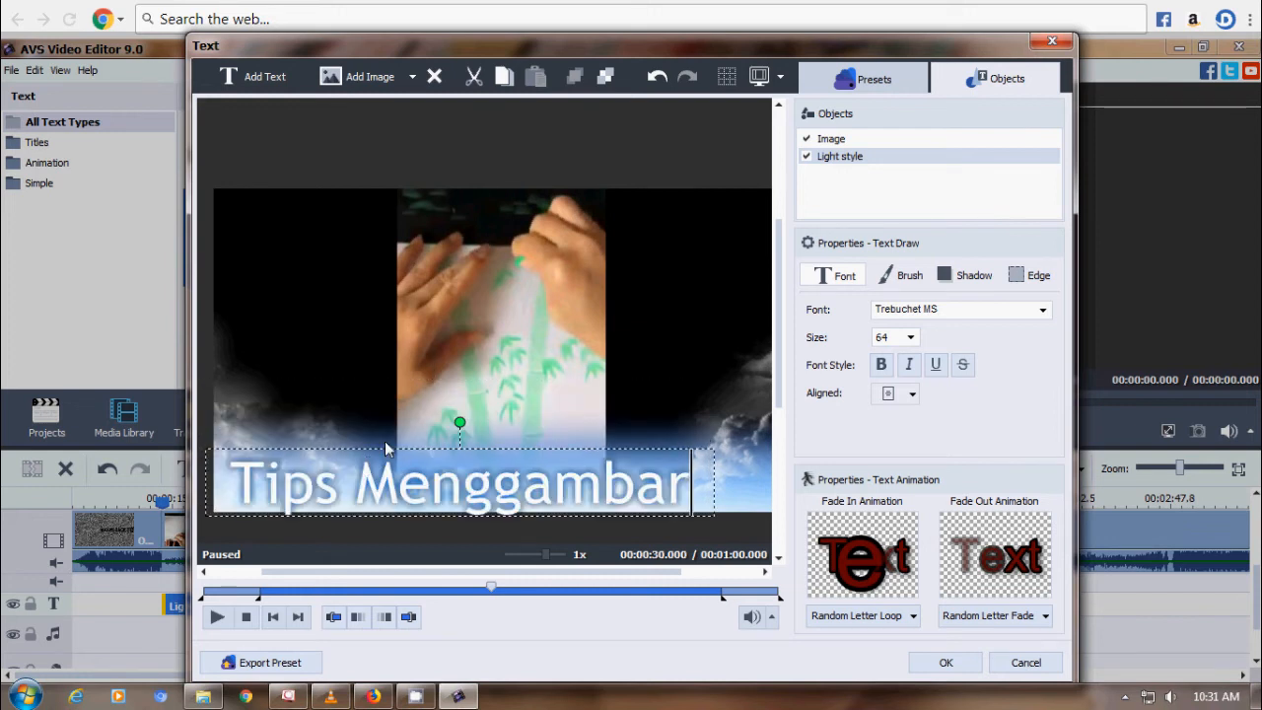
pyautogui.click(380, 412)
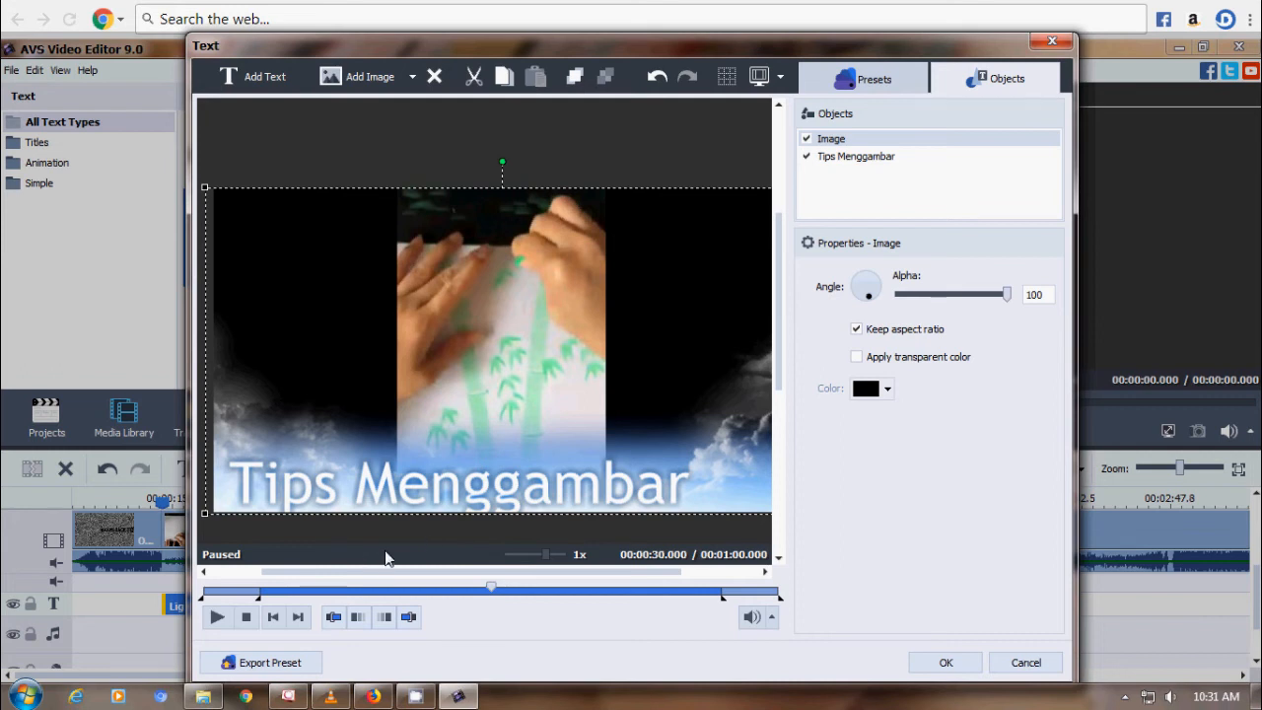
# Apply the title edits and play the project from shortly before the Tips dan Trick Menggambar clip to check the title.
pyautogui.click(945, 663)
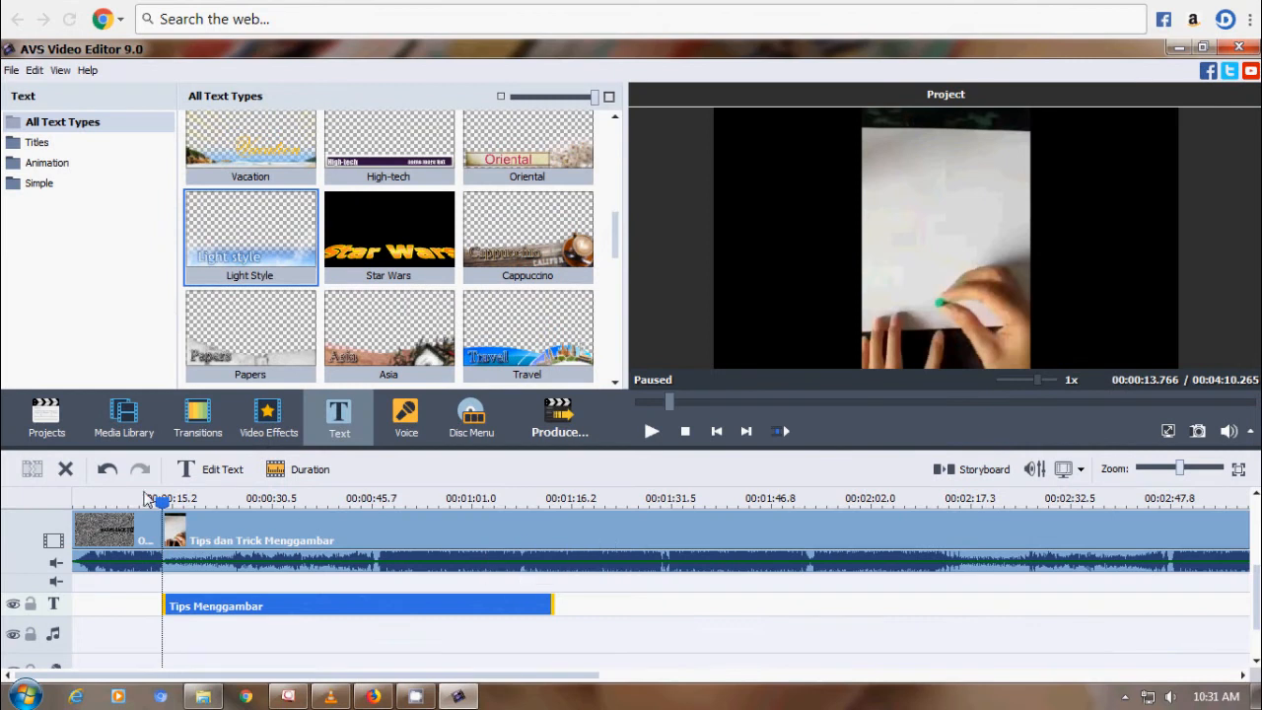
pyautogui.click(143, 505)
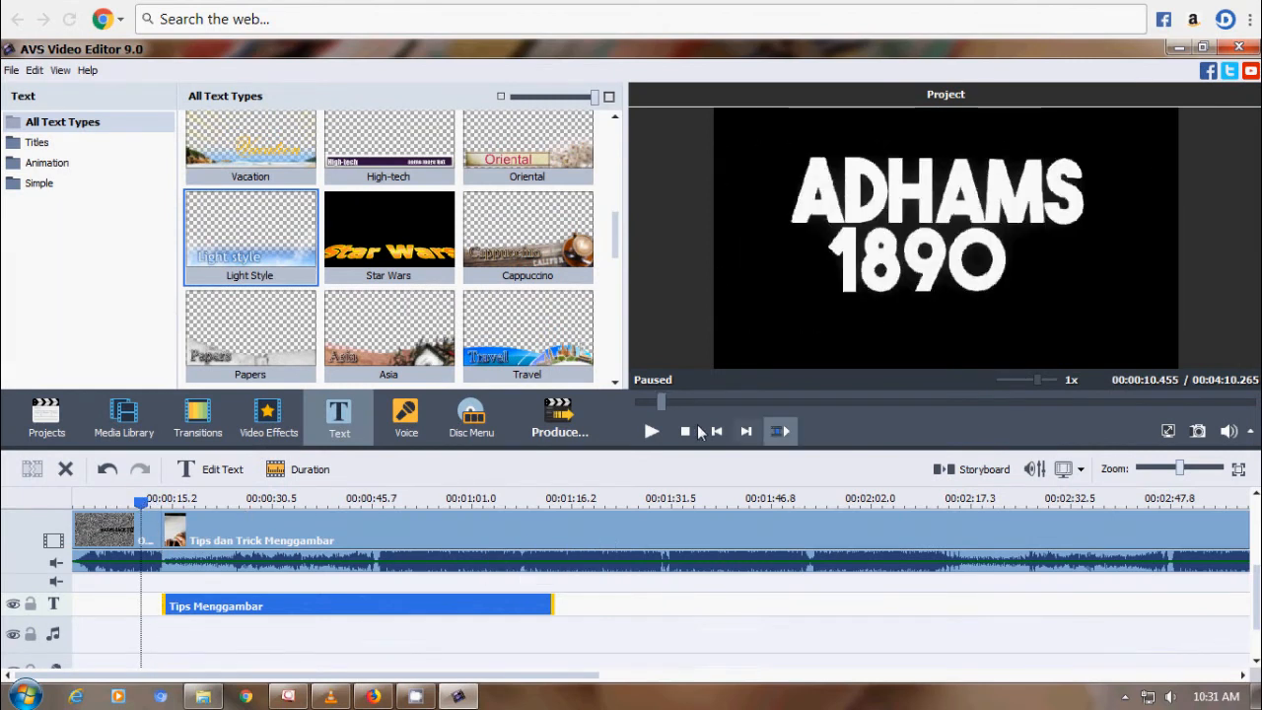
pyautogui.click(650, 431)
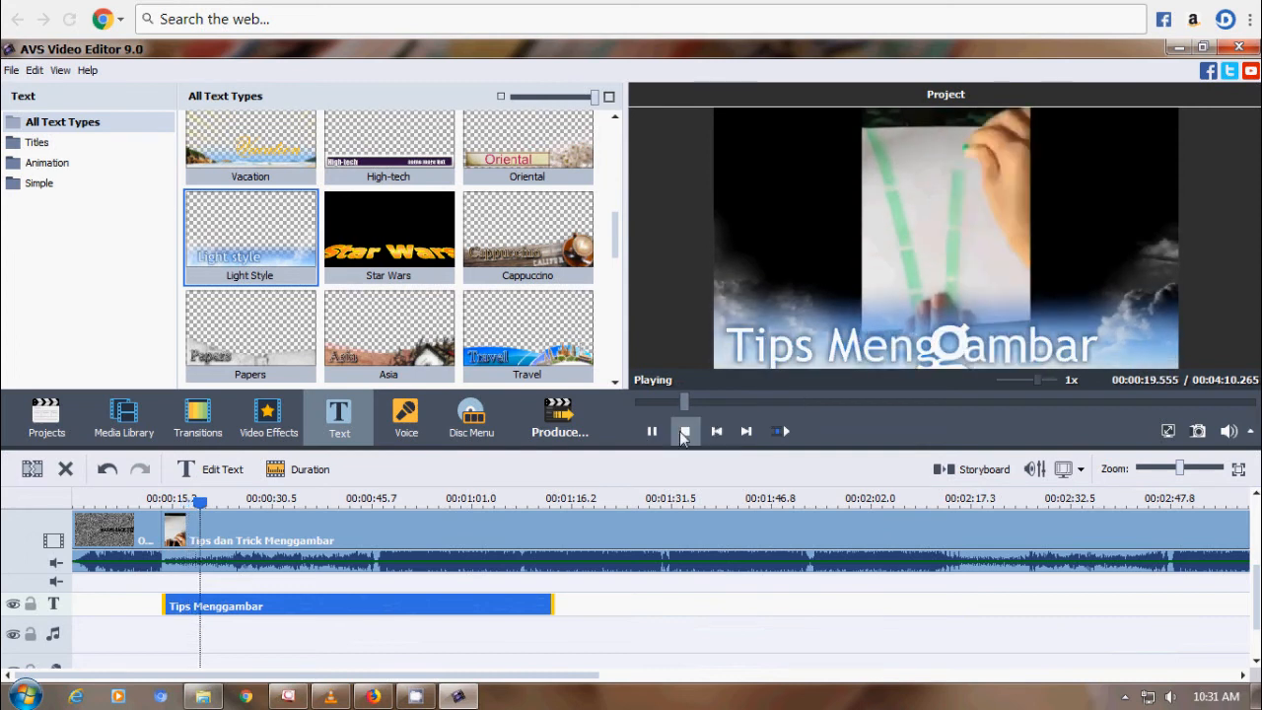
pyautogui.click(682, 433)
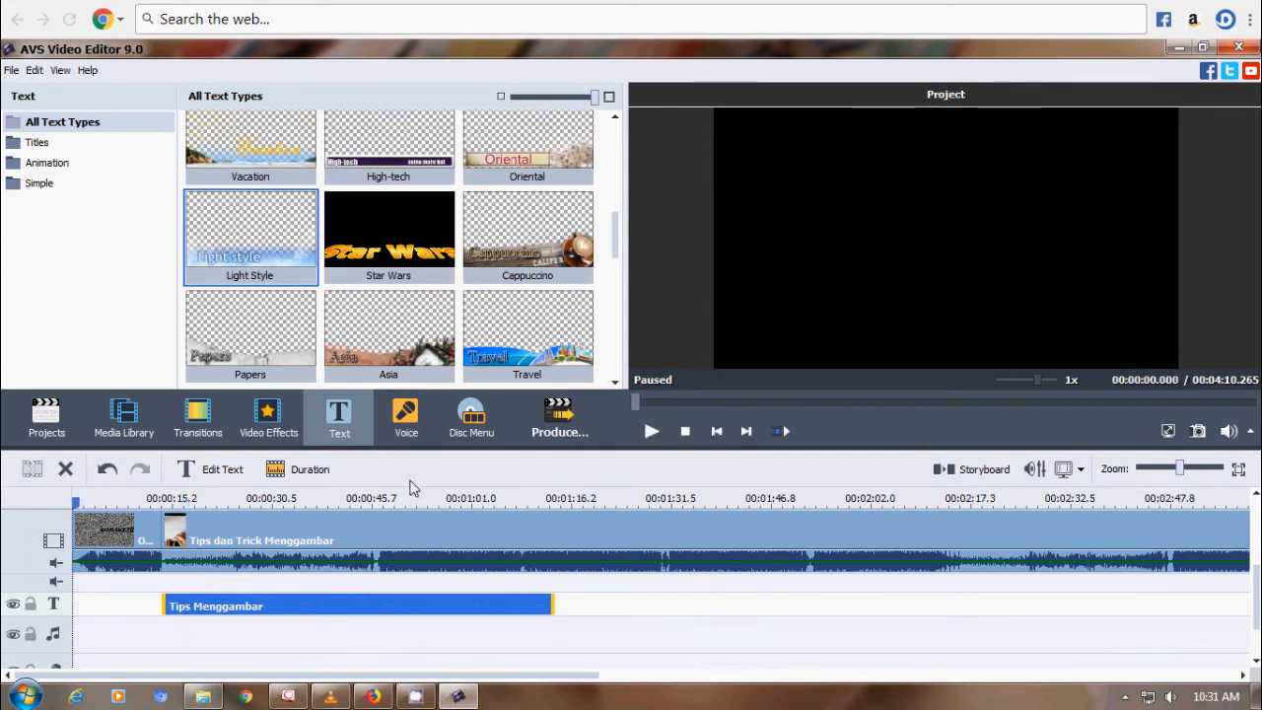
# Look at the voice recording and disc menu tools, dismissing their introductory tips.
pyautogui.click(406, 434)
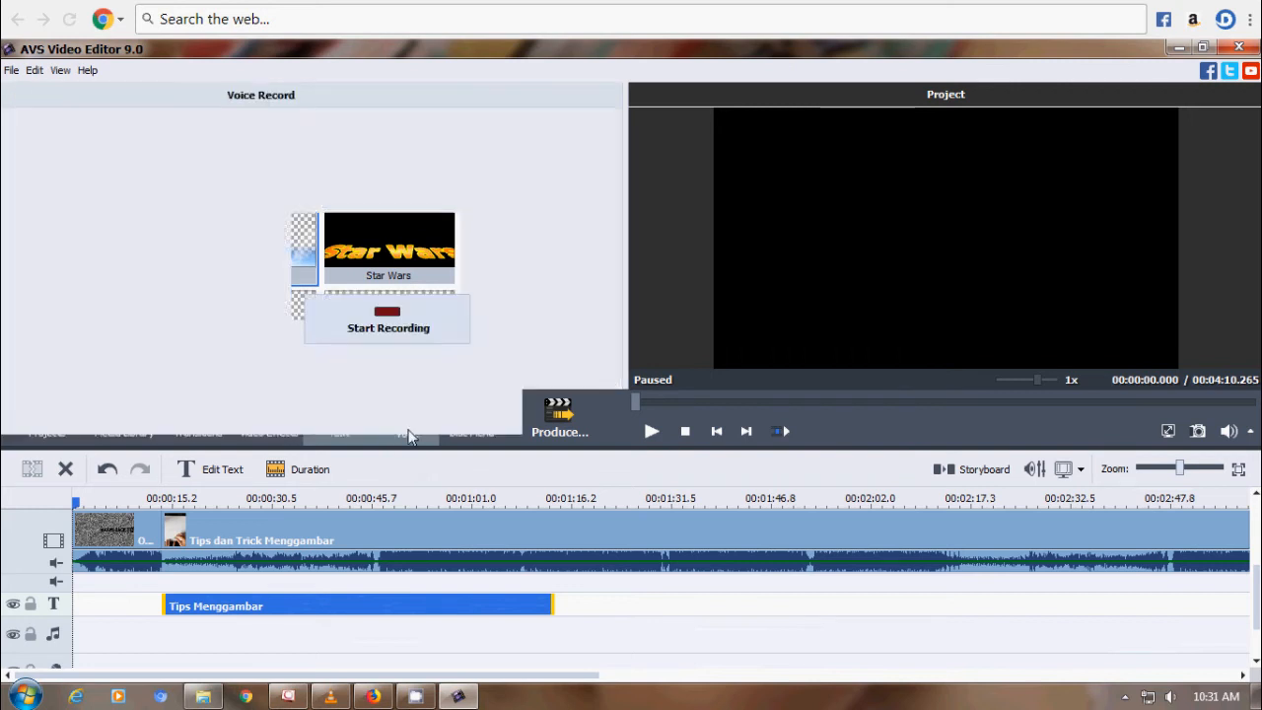
pyautogui.click(444, 384)
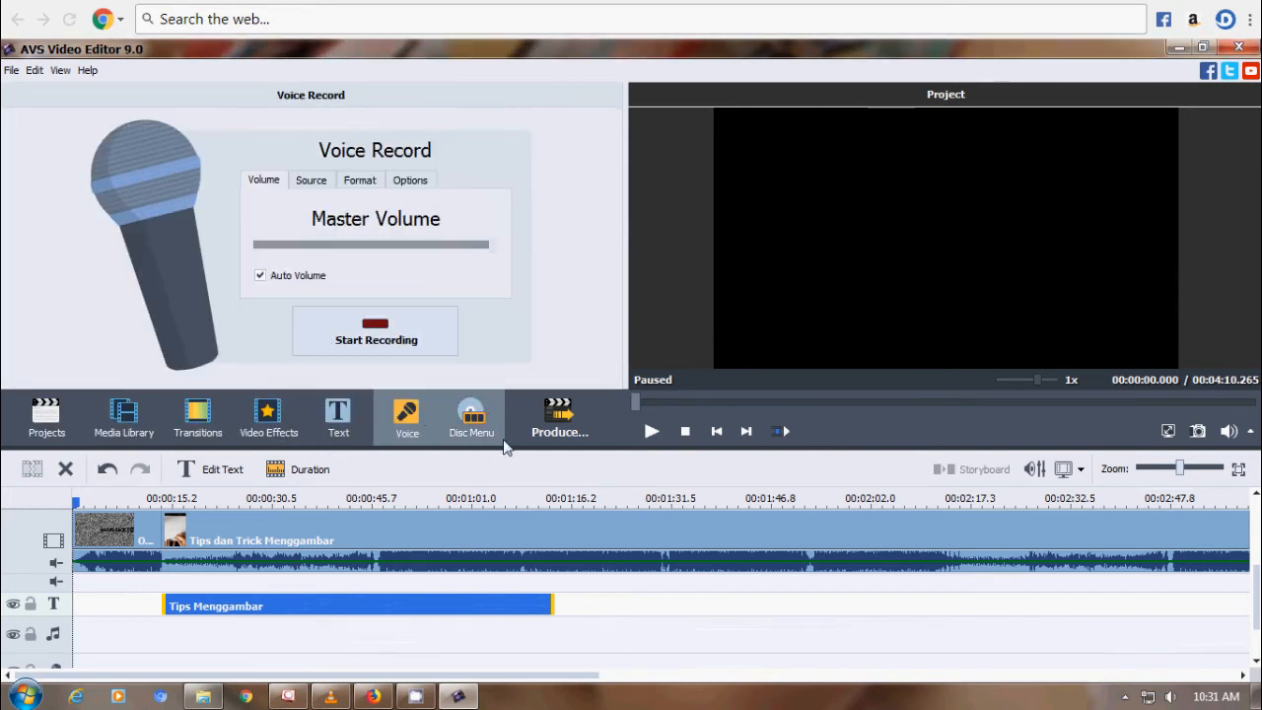
pyautogui.click(489, 438)
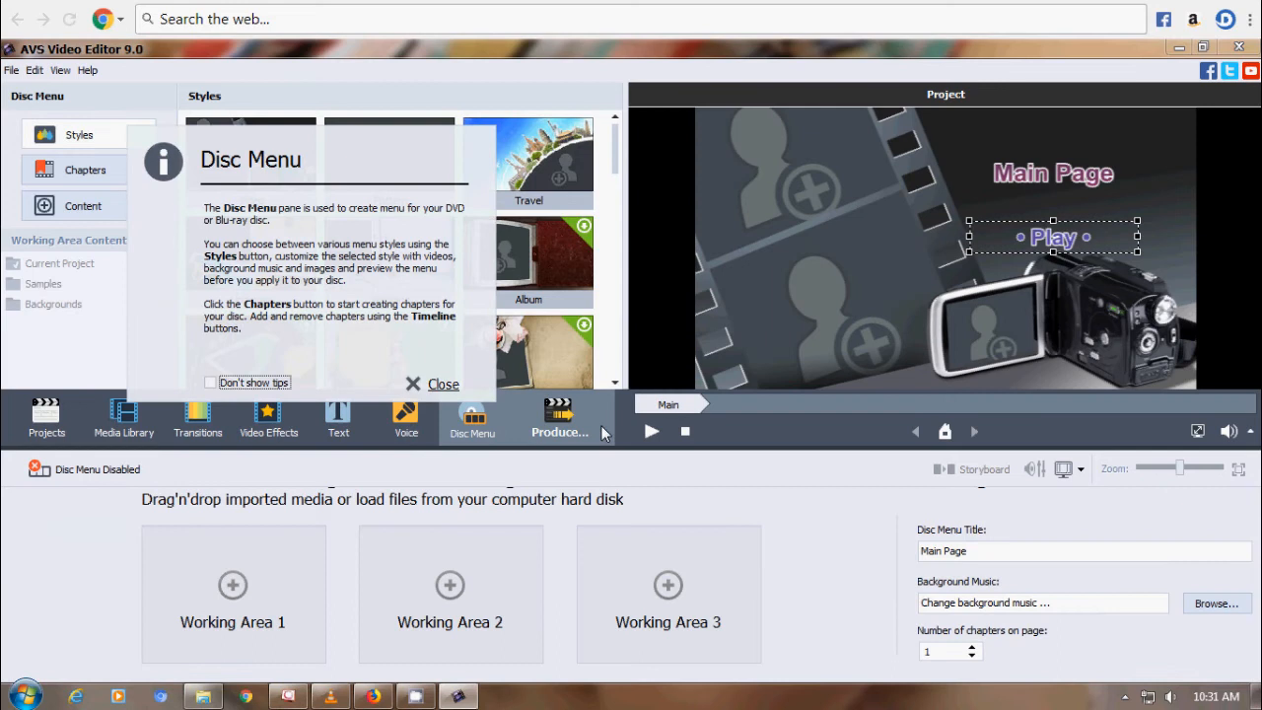
pyautogui.click(444, 384)
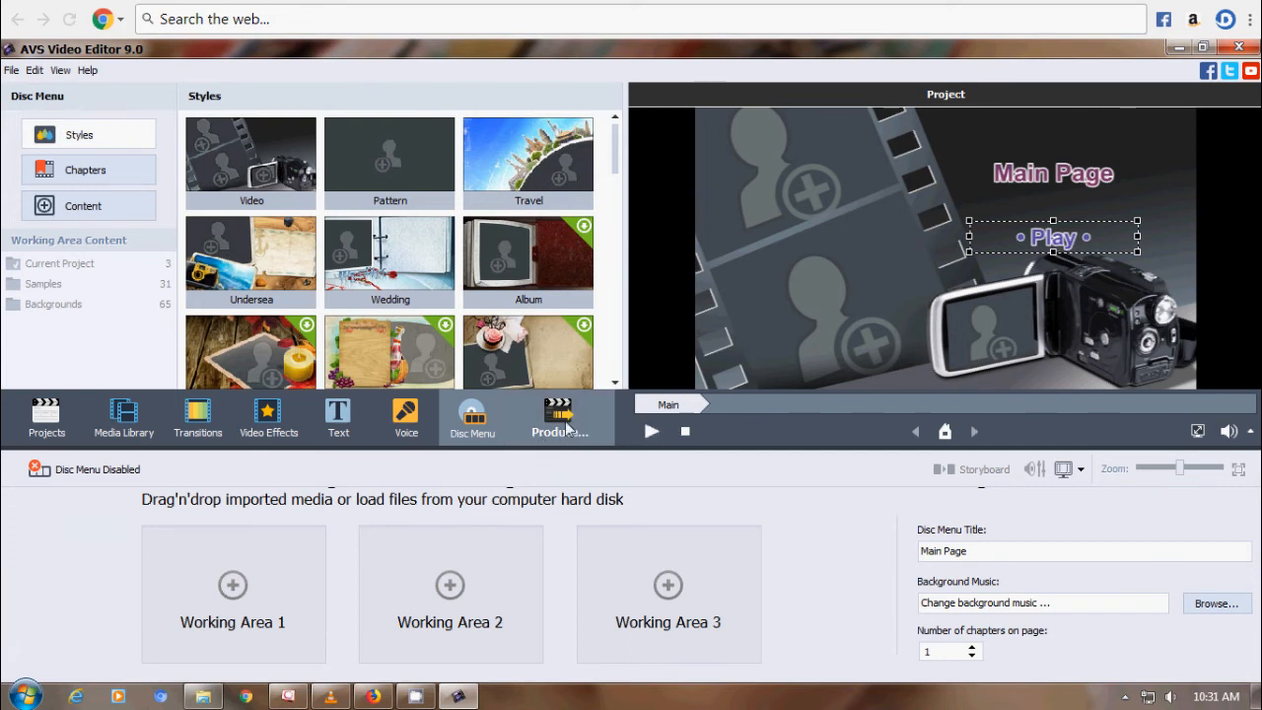
# Revisit the media library and the transitions collection, and return to the current project's media files.
pyautogui.click(30, 434)
pyautogui.click(93, 434)
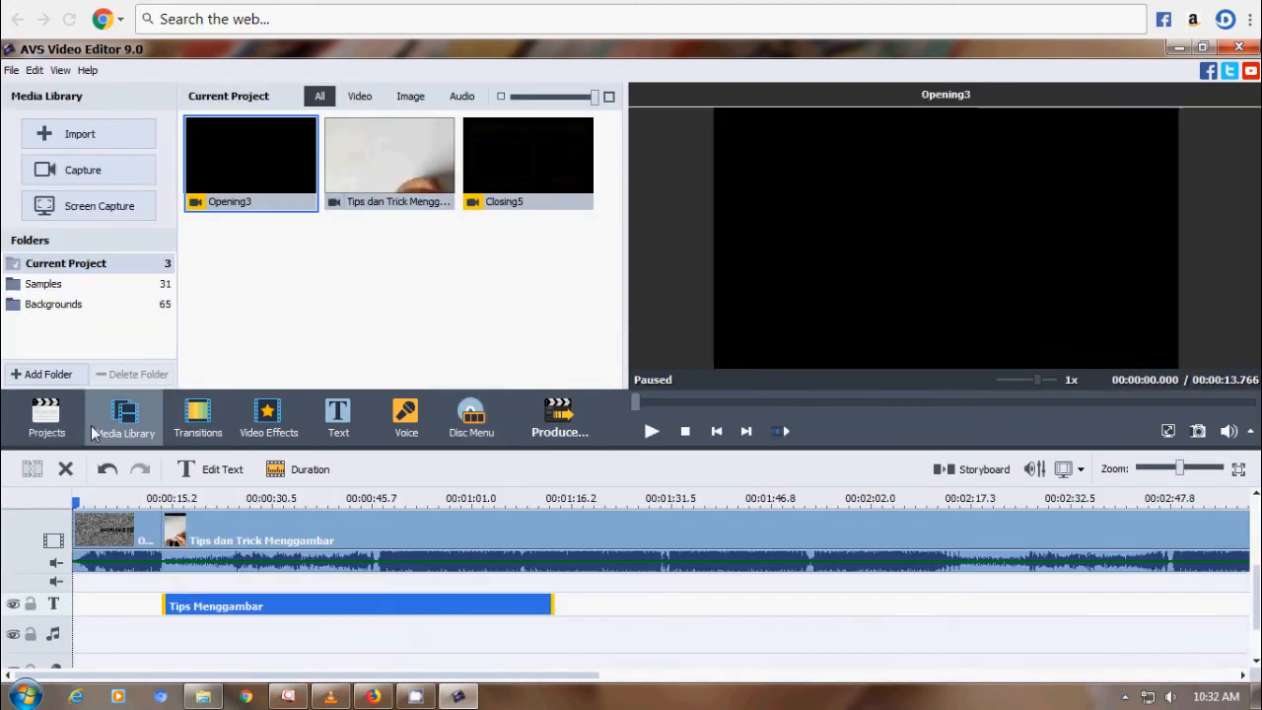
pyautogui.click(178, 430)
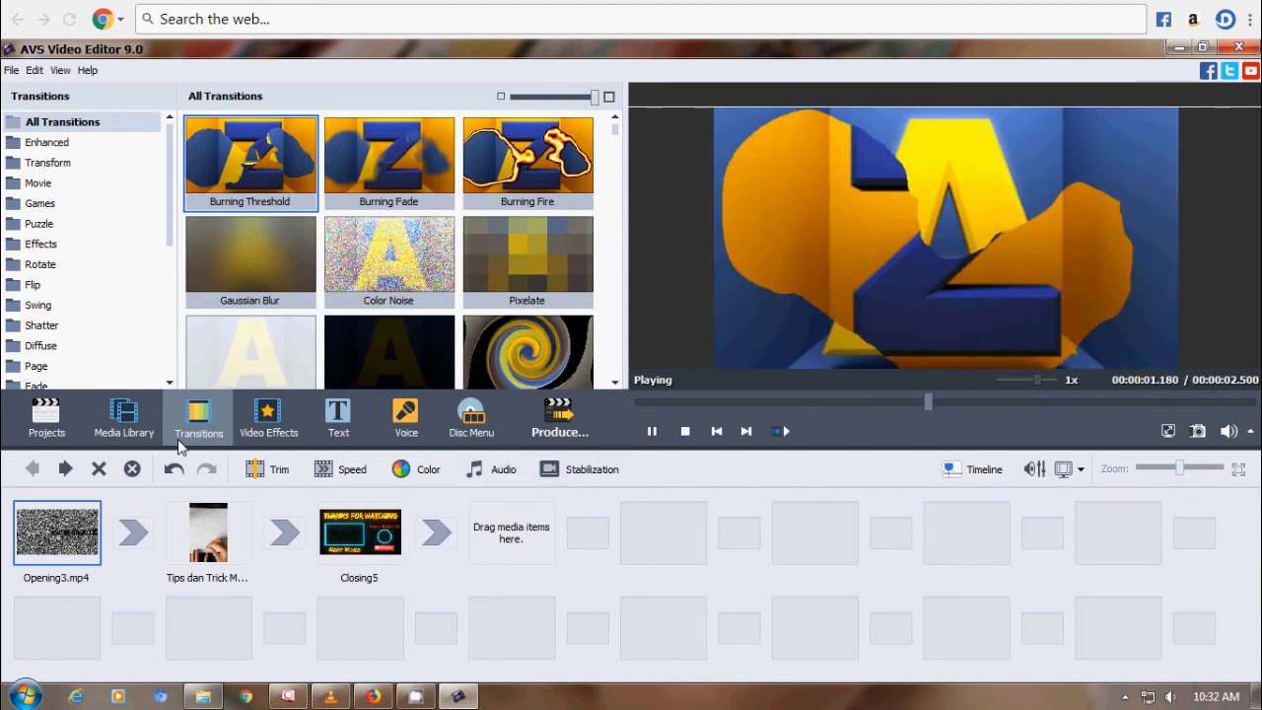
pyautogui.click(46, 419)
pyautogui.click(123, 419)
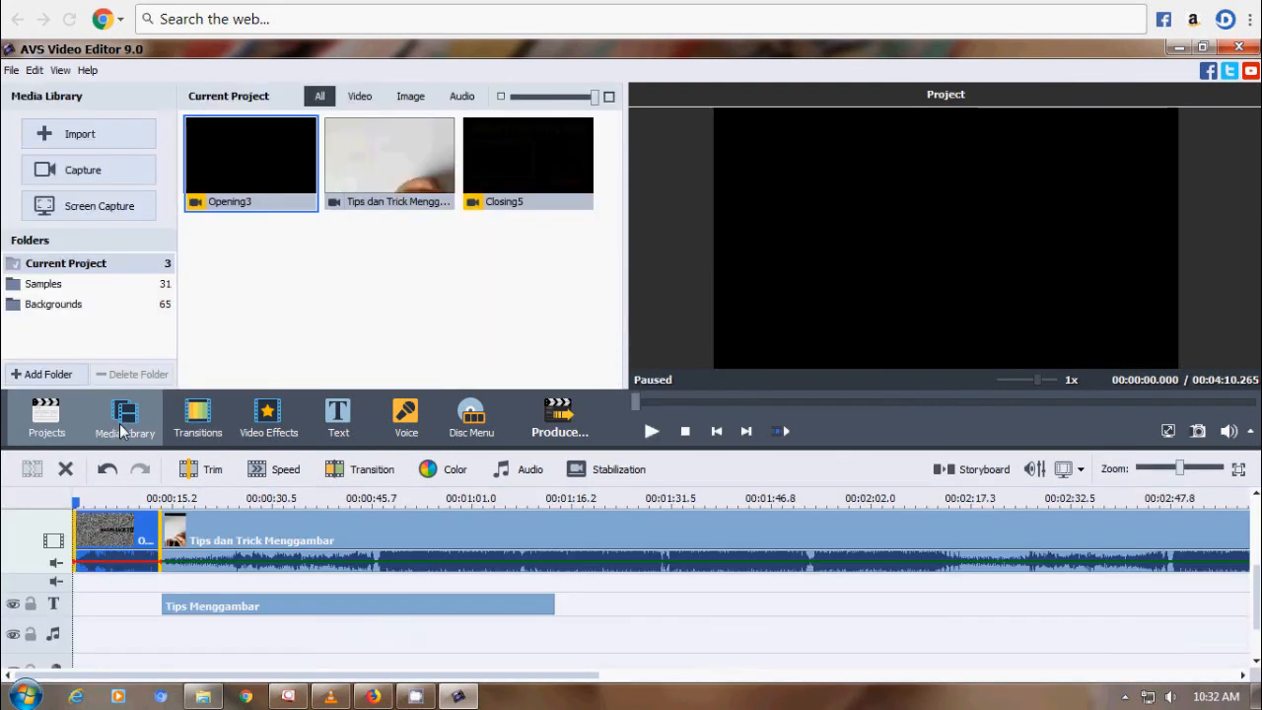
# Begin producing the project as a video file and choose WMV as the output format.
pyautogui.click(560, 424)
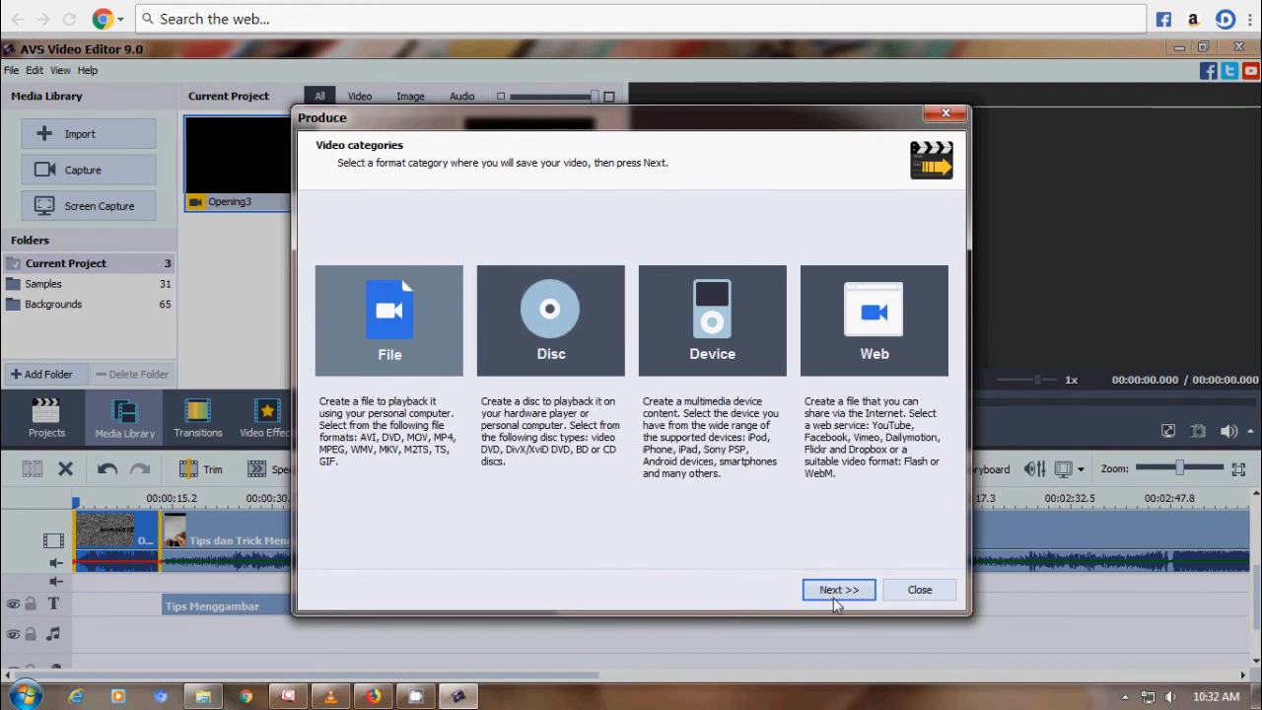
pyautogui.press('Return')
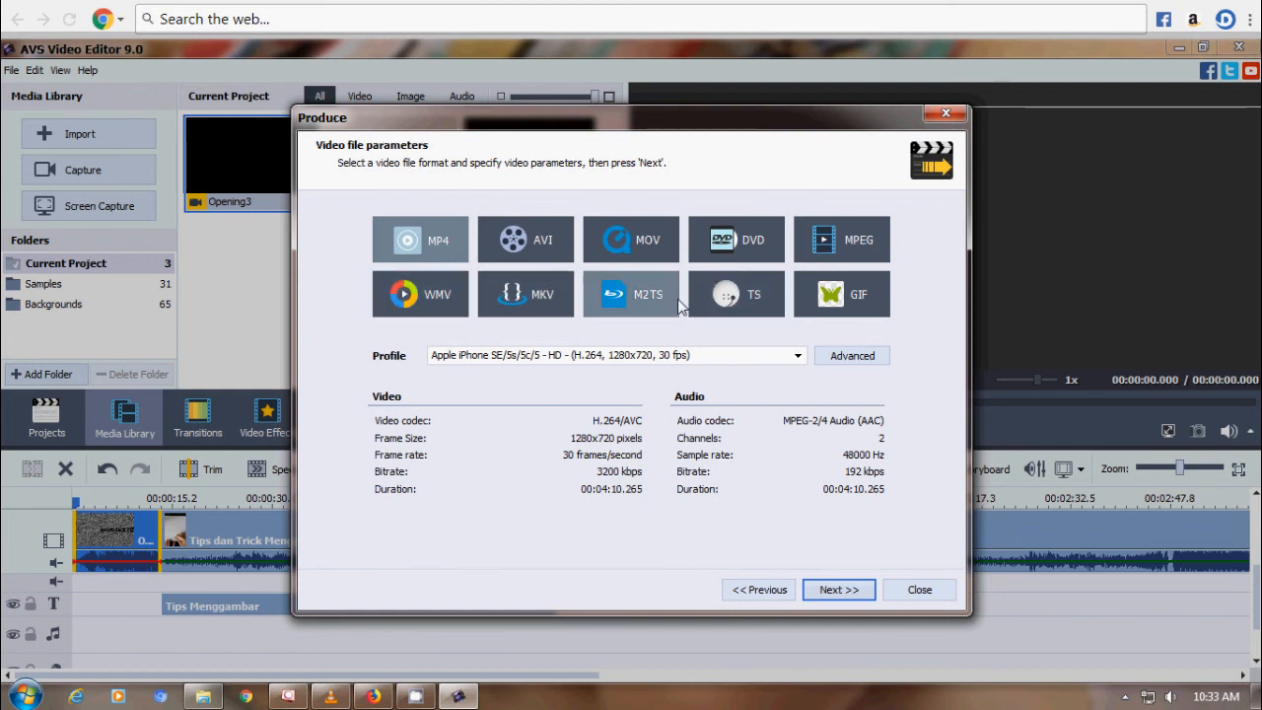
pyautogui.click(432, 311)
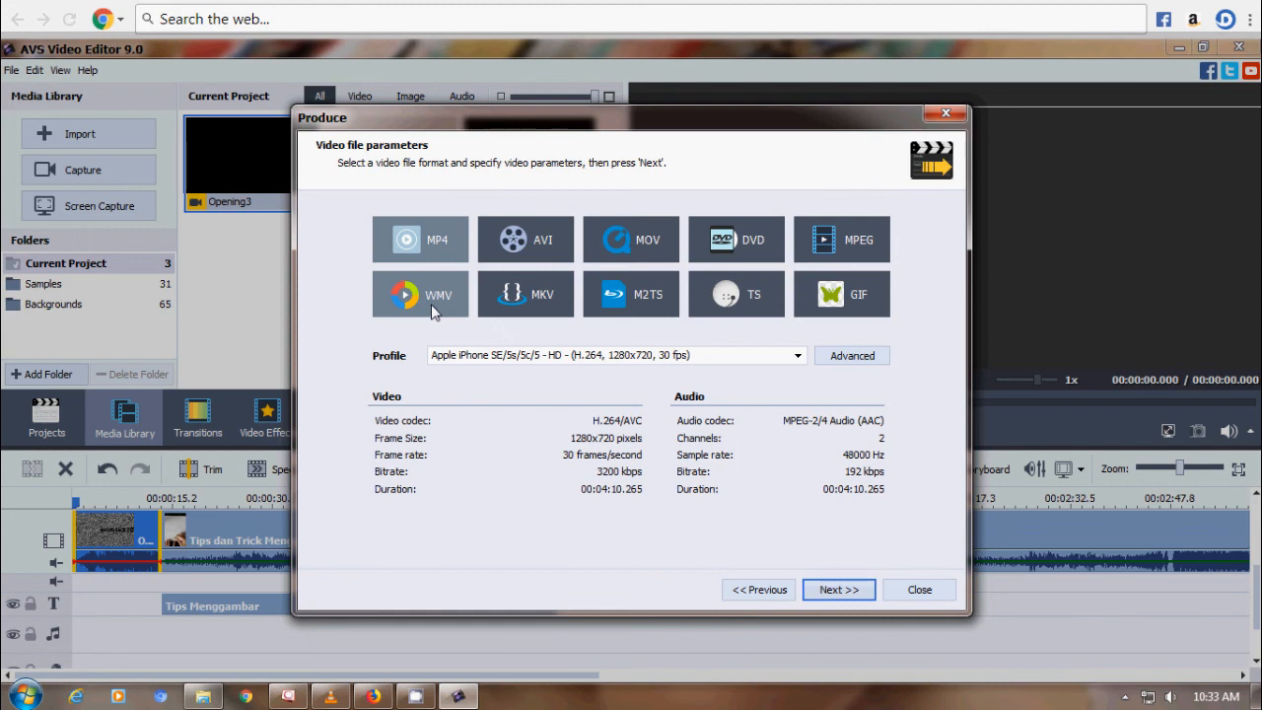
pyautogui.click(432, 312)
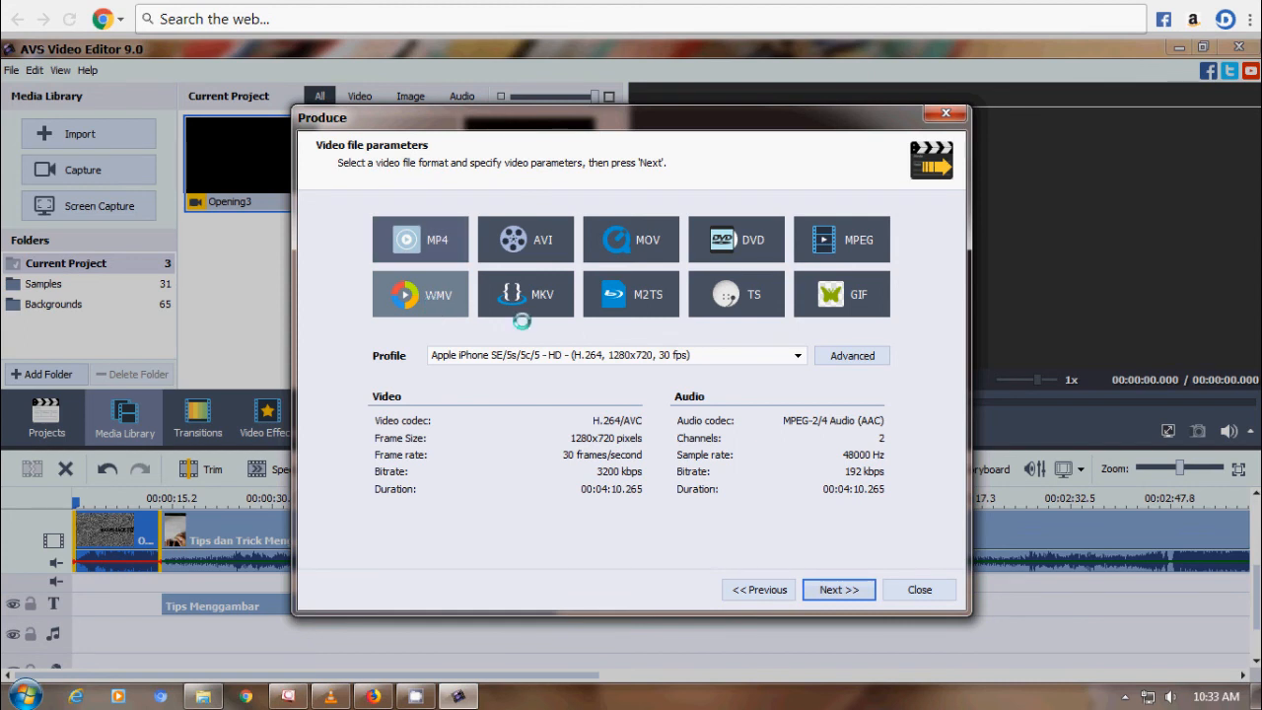
# Set the WMV output's frame size to 1280 x 720 in the advanced configuration.
pyautogui.click(850, 357)
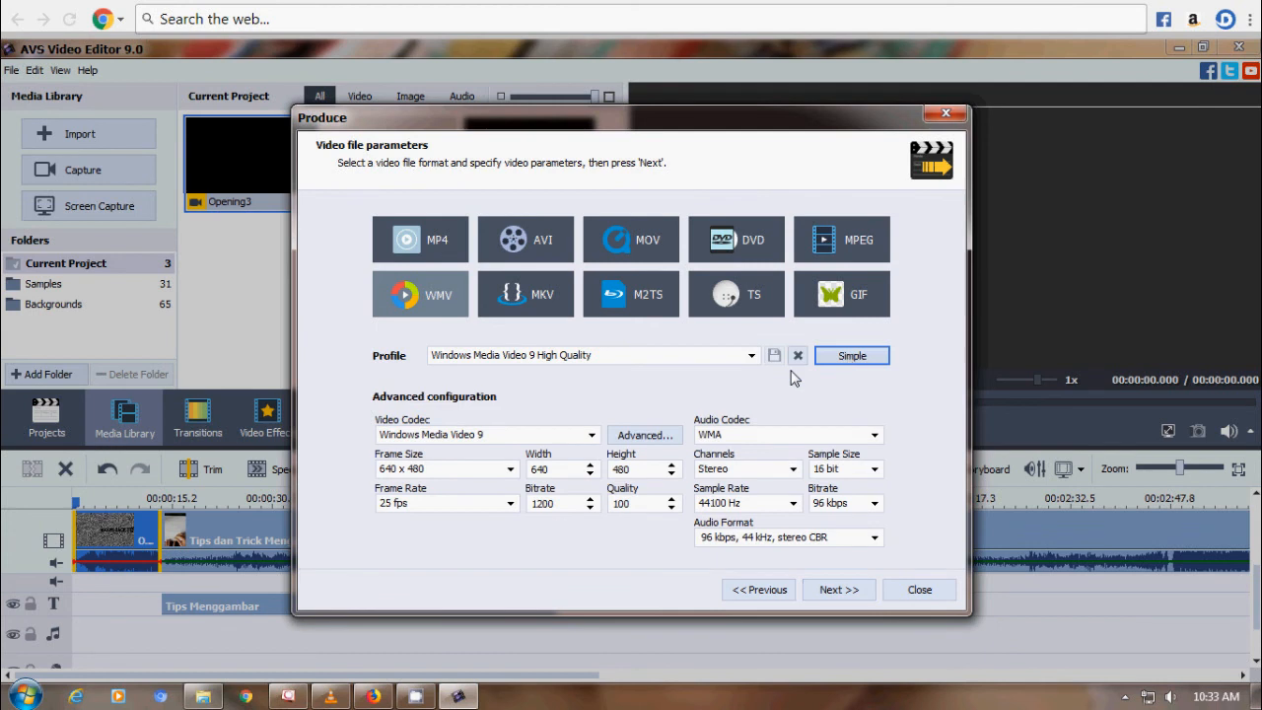
pyautogui.click(483, 469)
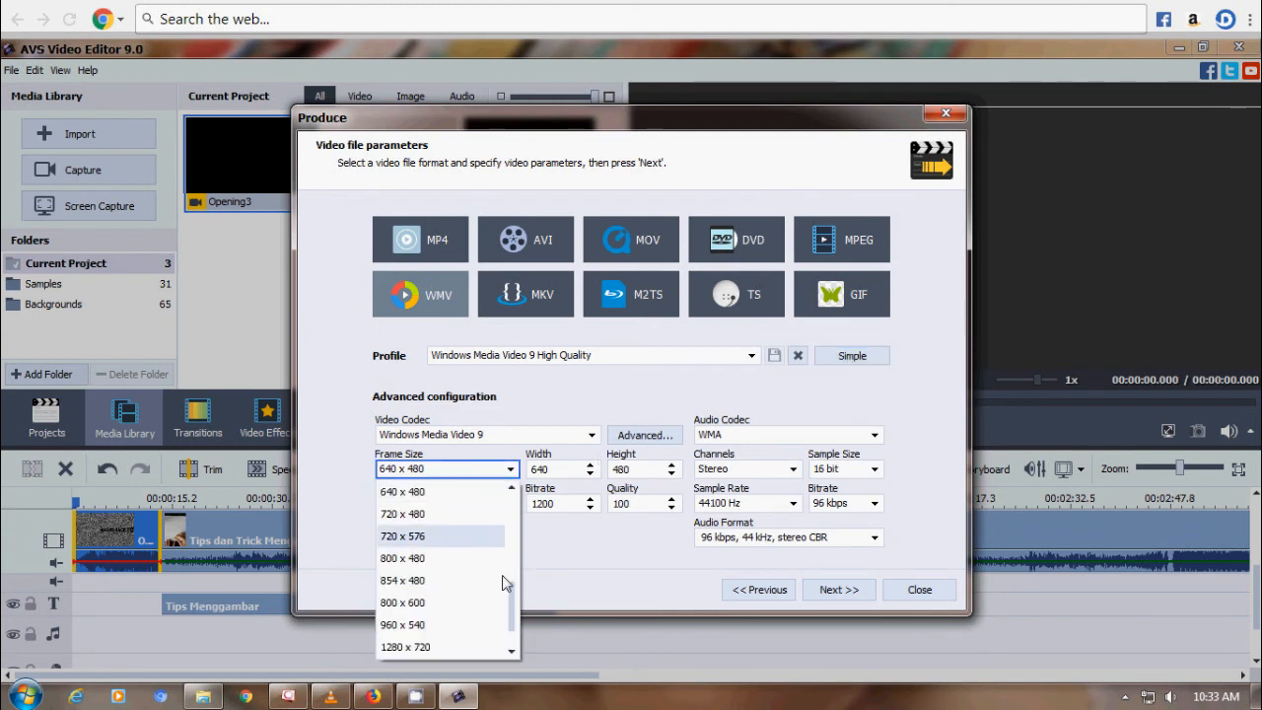
pyautogui.click(464, 650)
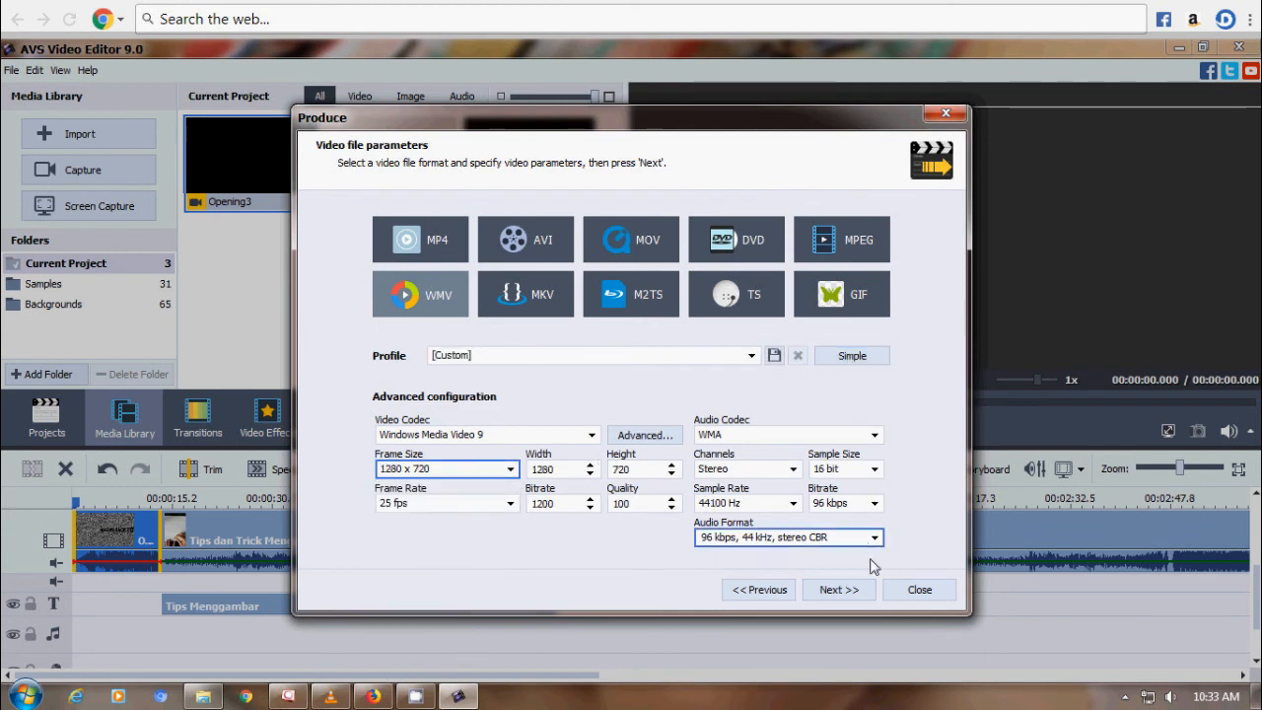
# Review the movie's output folder and file name settings, and close the production wizard without creating the movie.
pyautogui.click(854, 590)
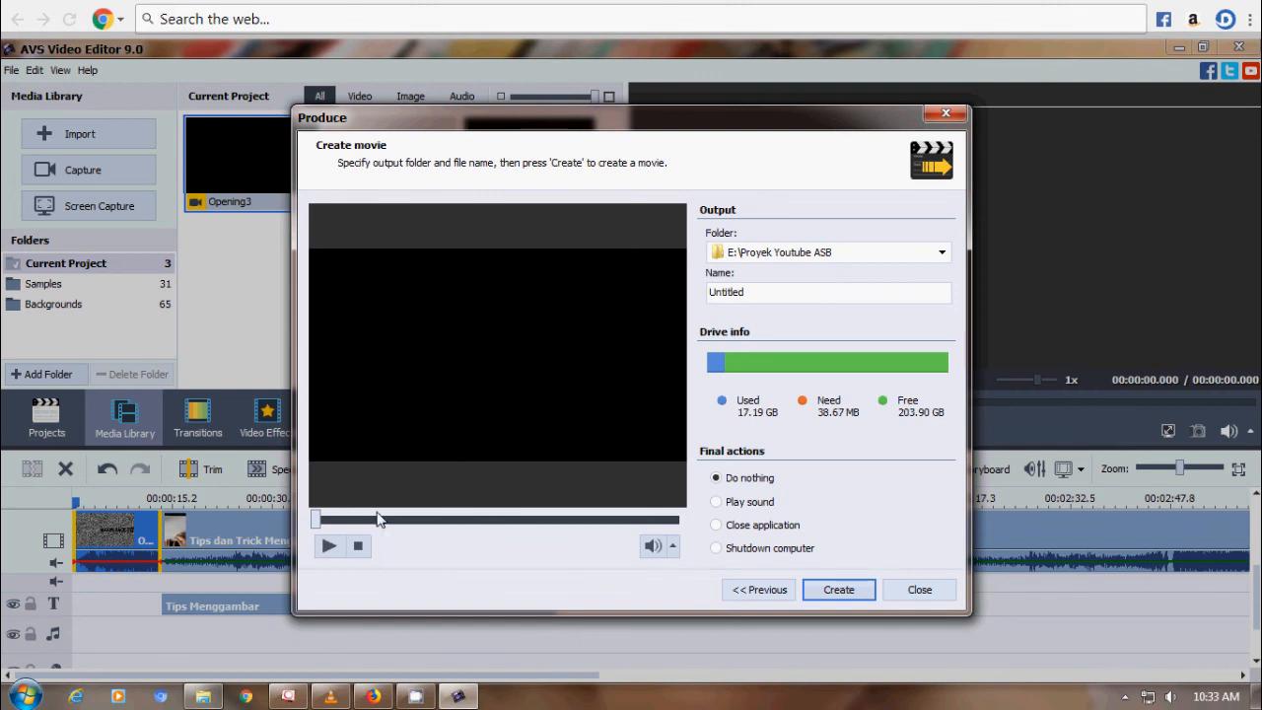
pyautogui.click(754, 293)
pyautogui.click(948, 115)
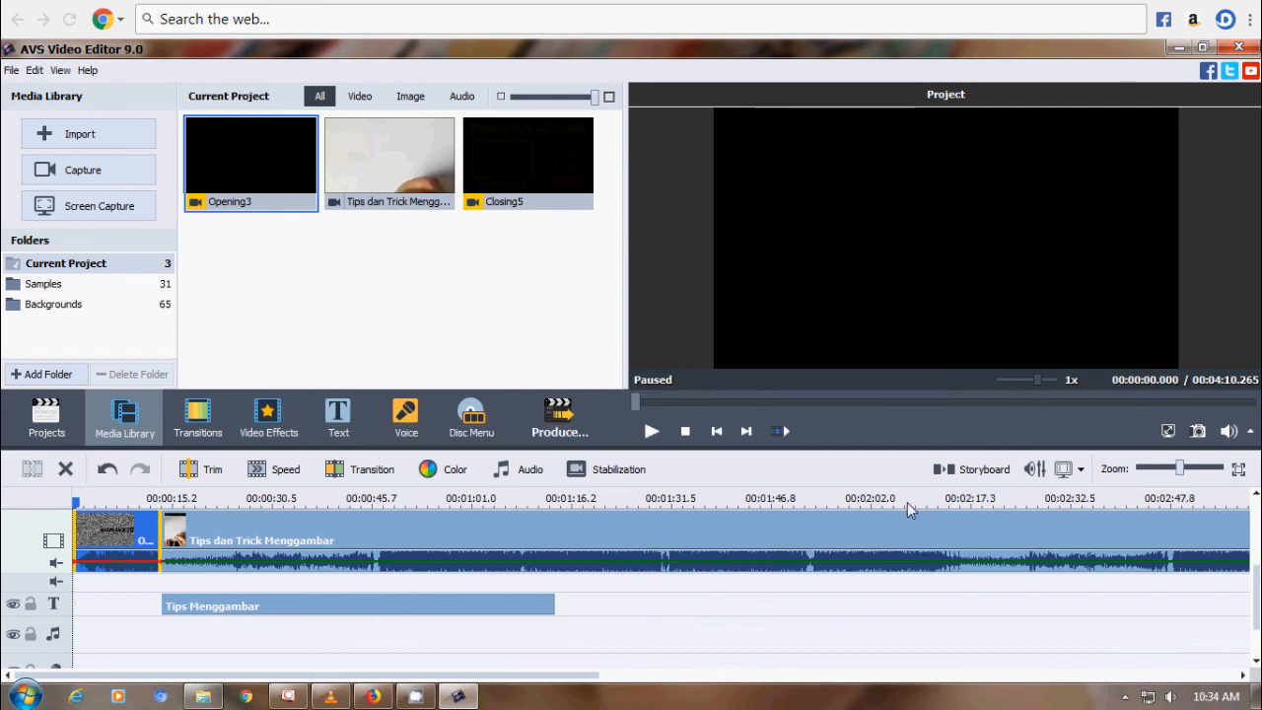
pyautogui.click(1125, 697)
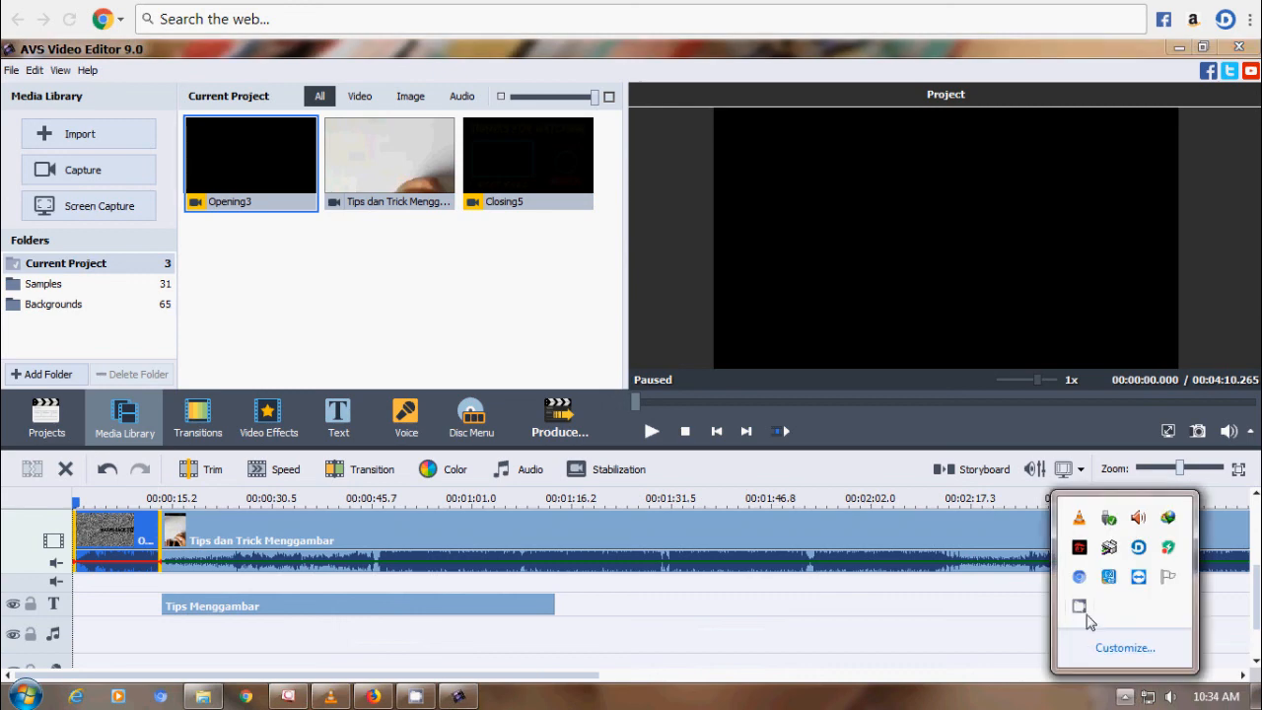